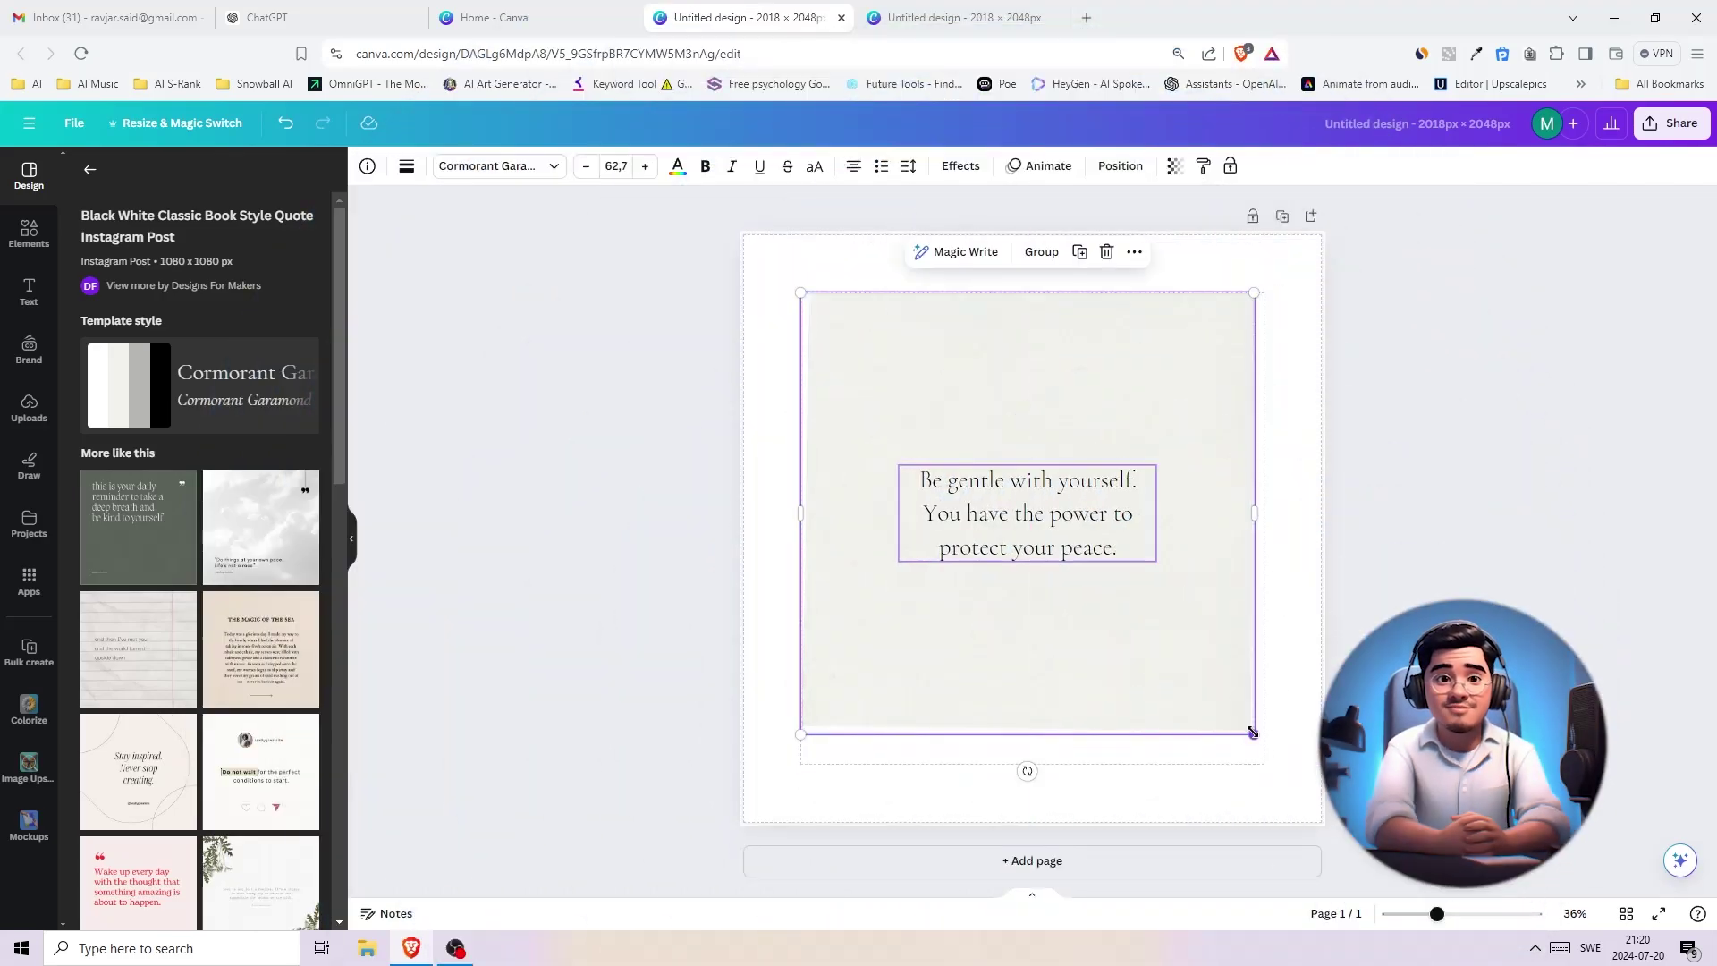
- Shrink the quote card slightly from its corner, then deselect it
left_click_drag(1252, 732, 1205, 691)
left_click(1504, 507)
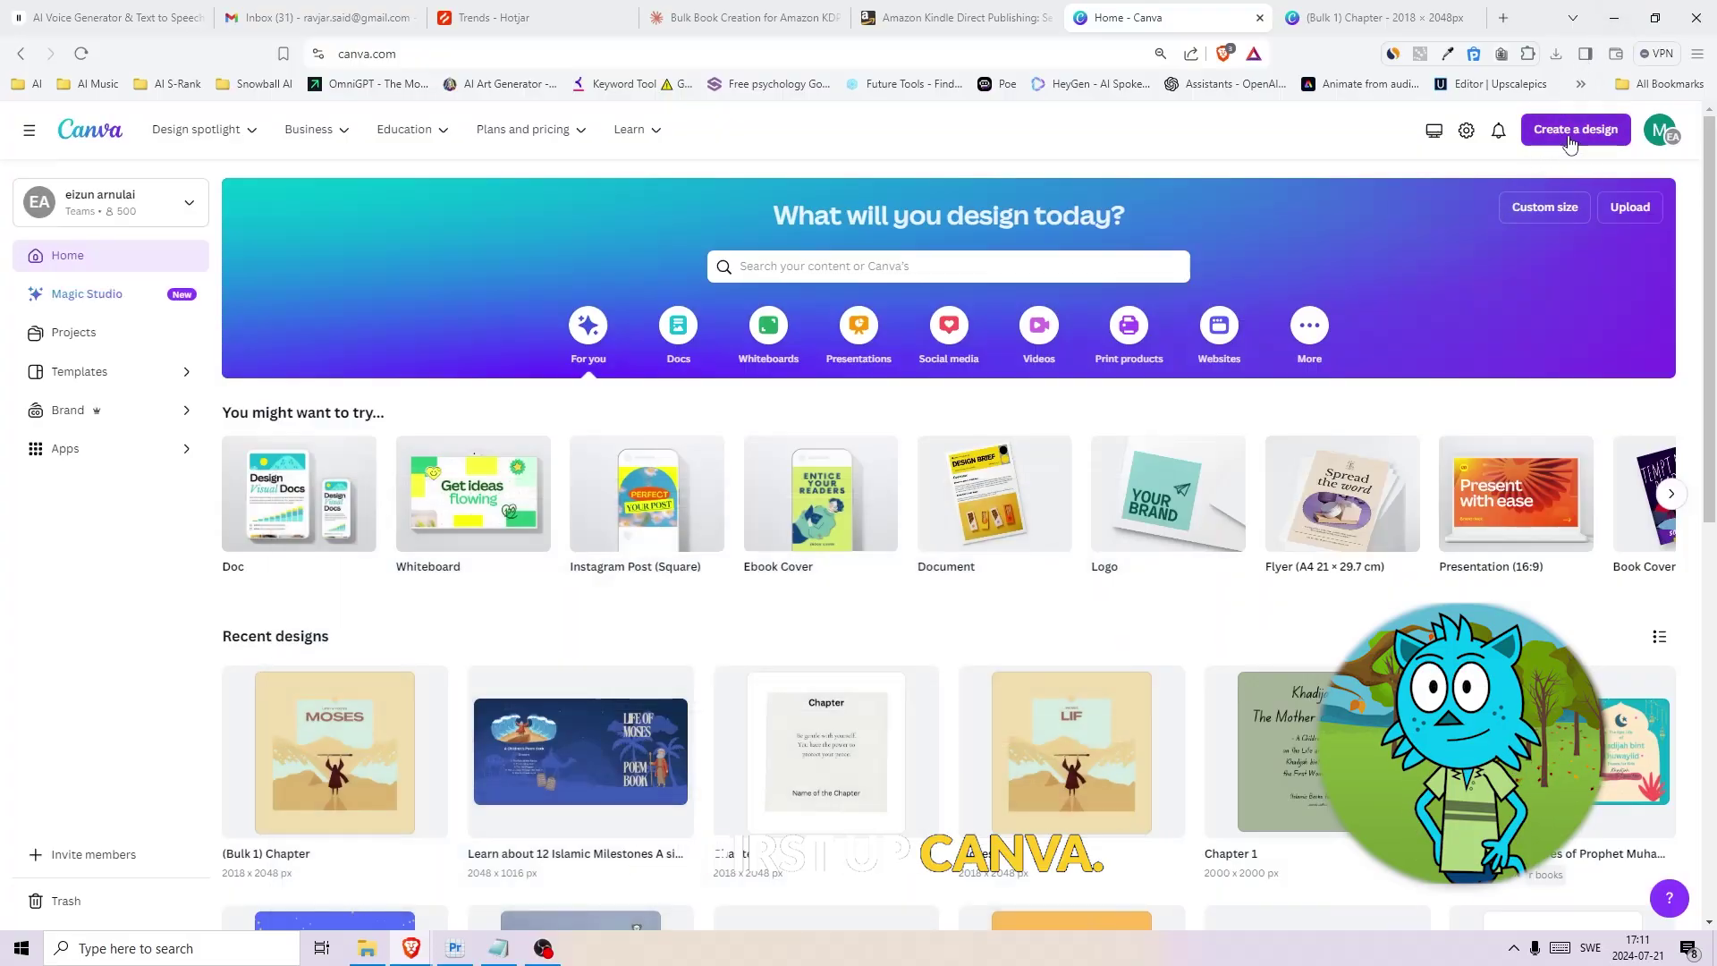
- Create a new 2018 × 2048 px custom-size design and nudge the Chapter heading toward centre
left_click(1580, 132)
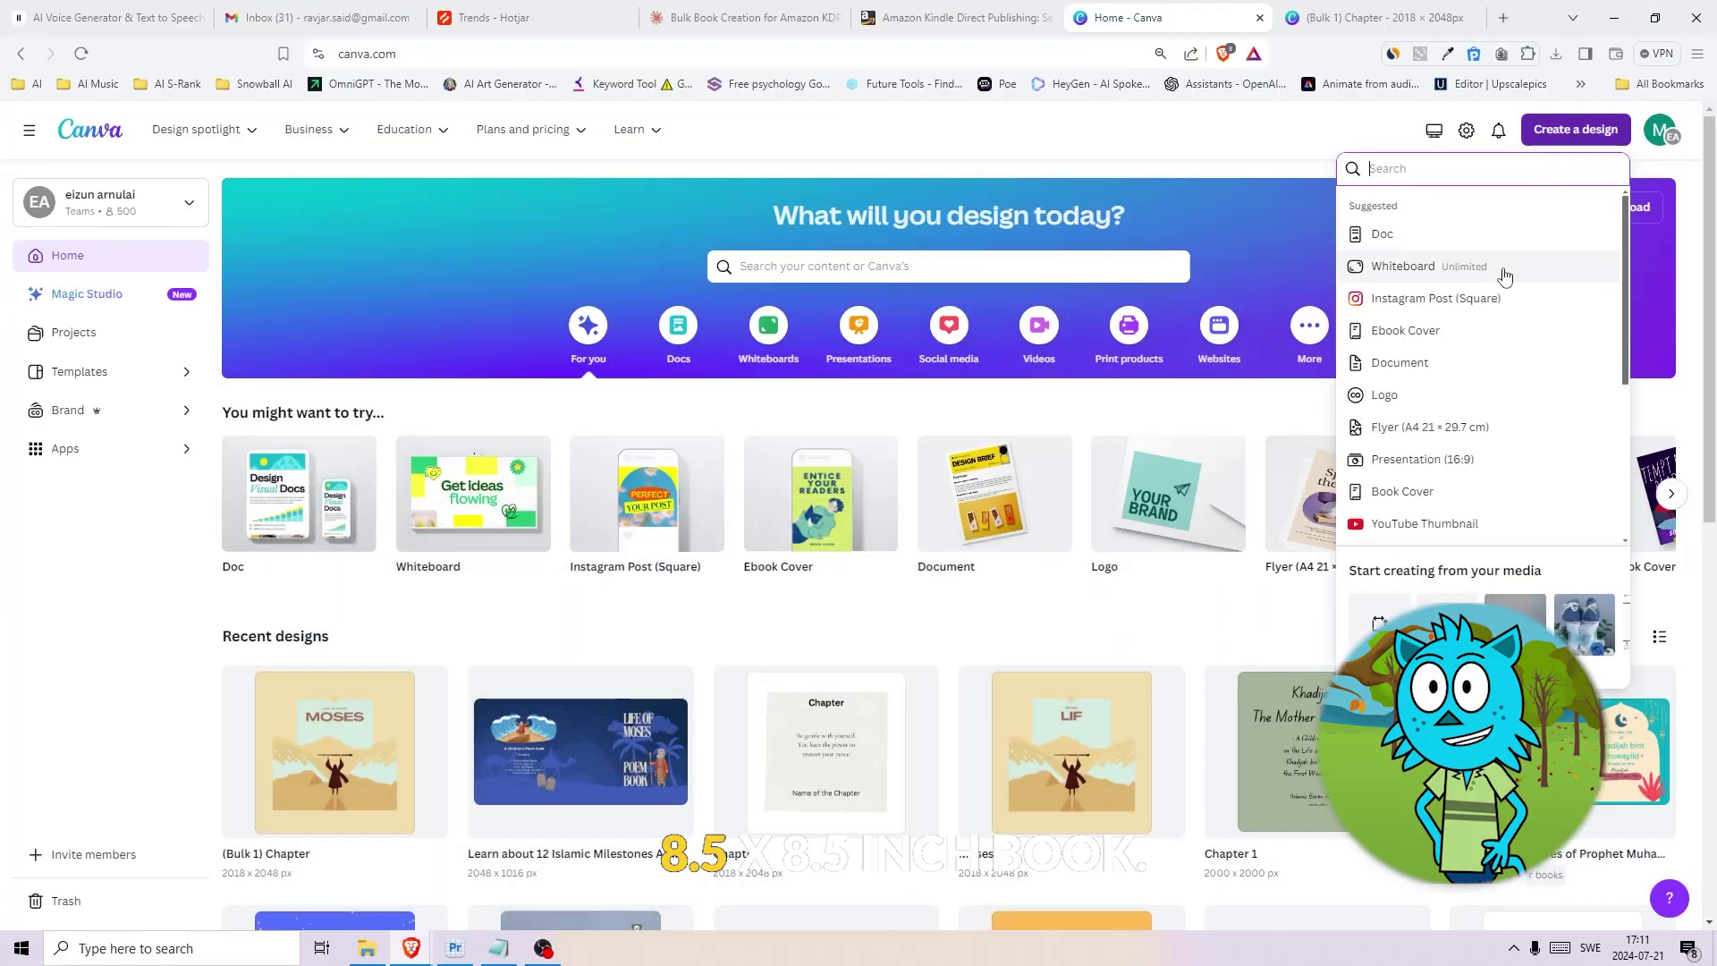
left_click(1379, 623)
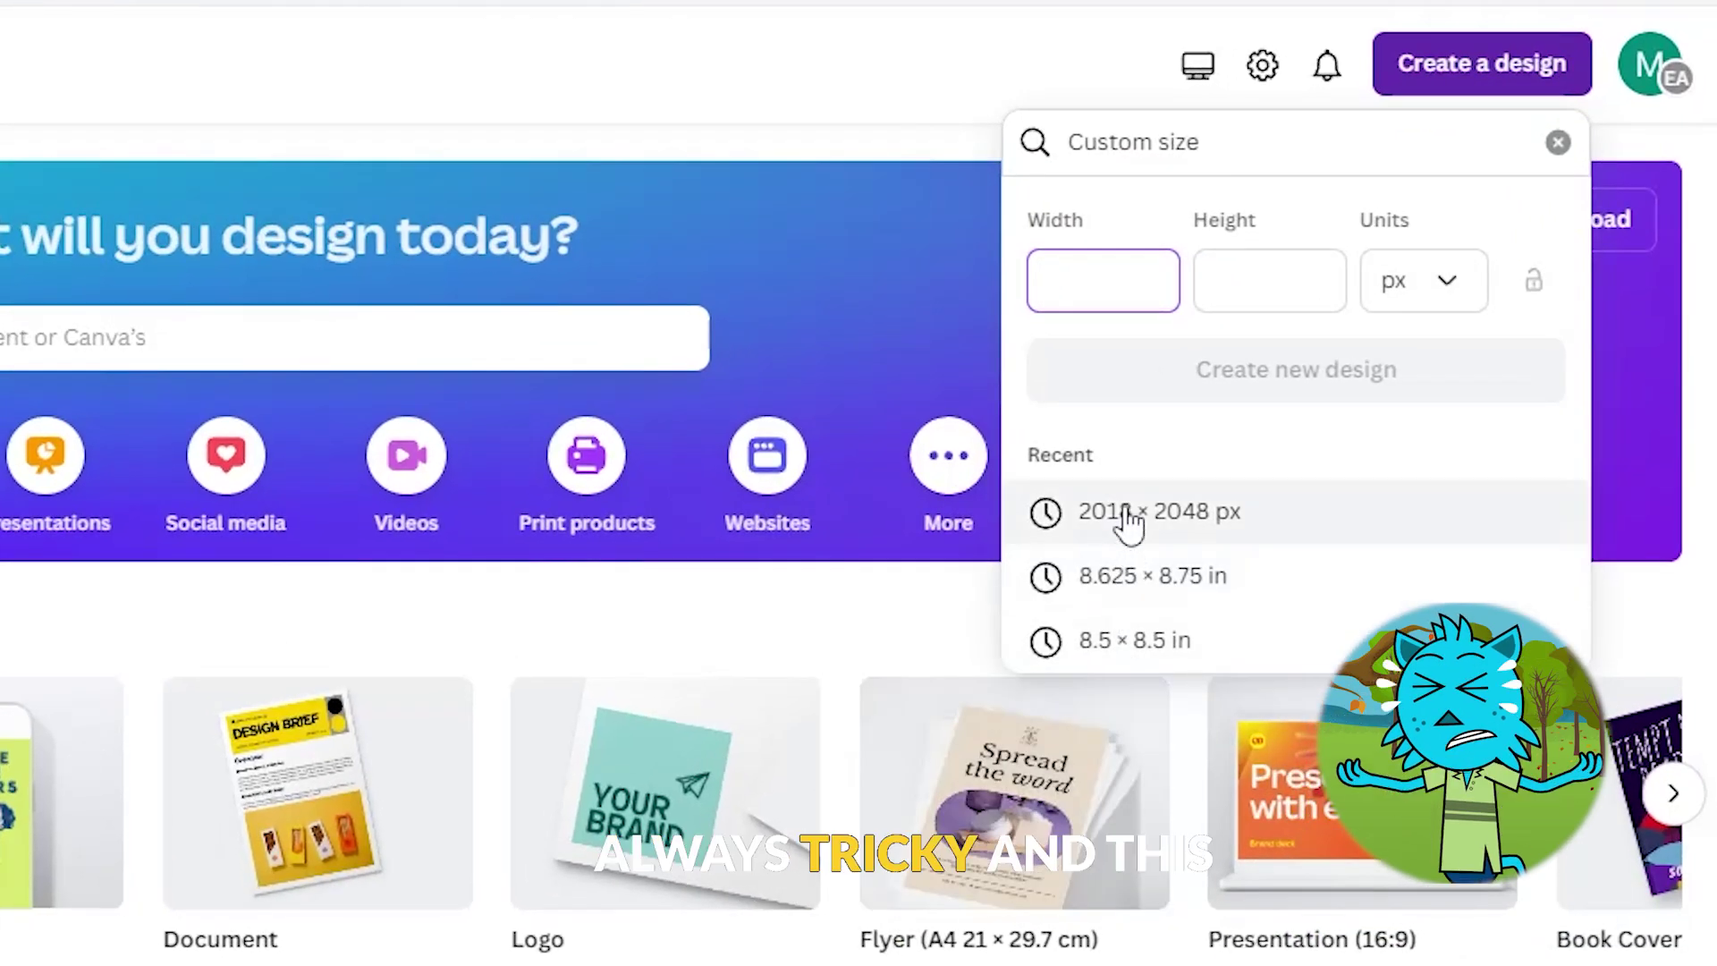
type("2018")
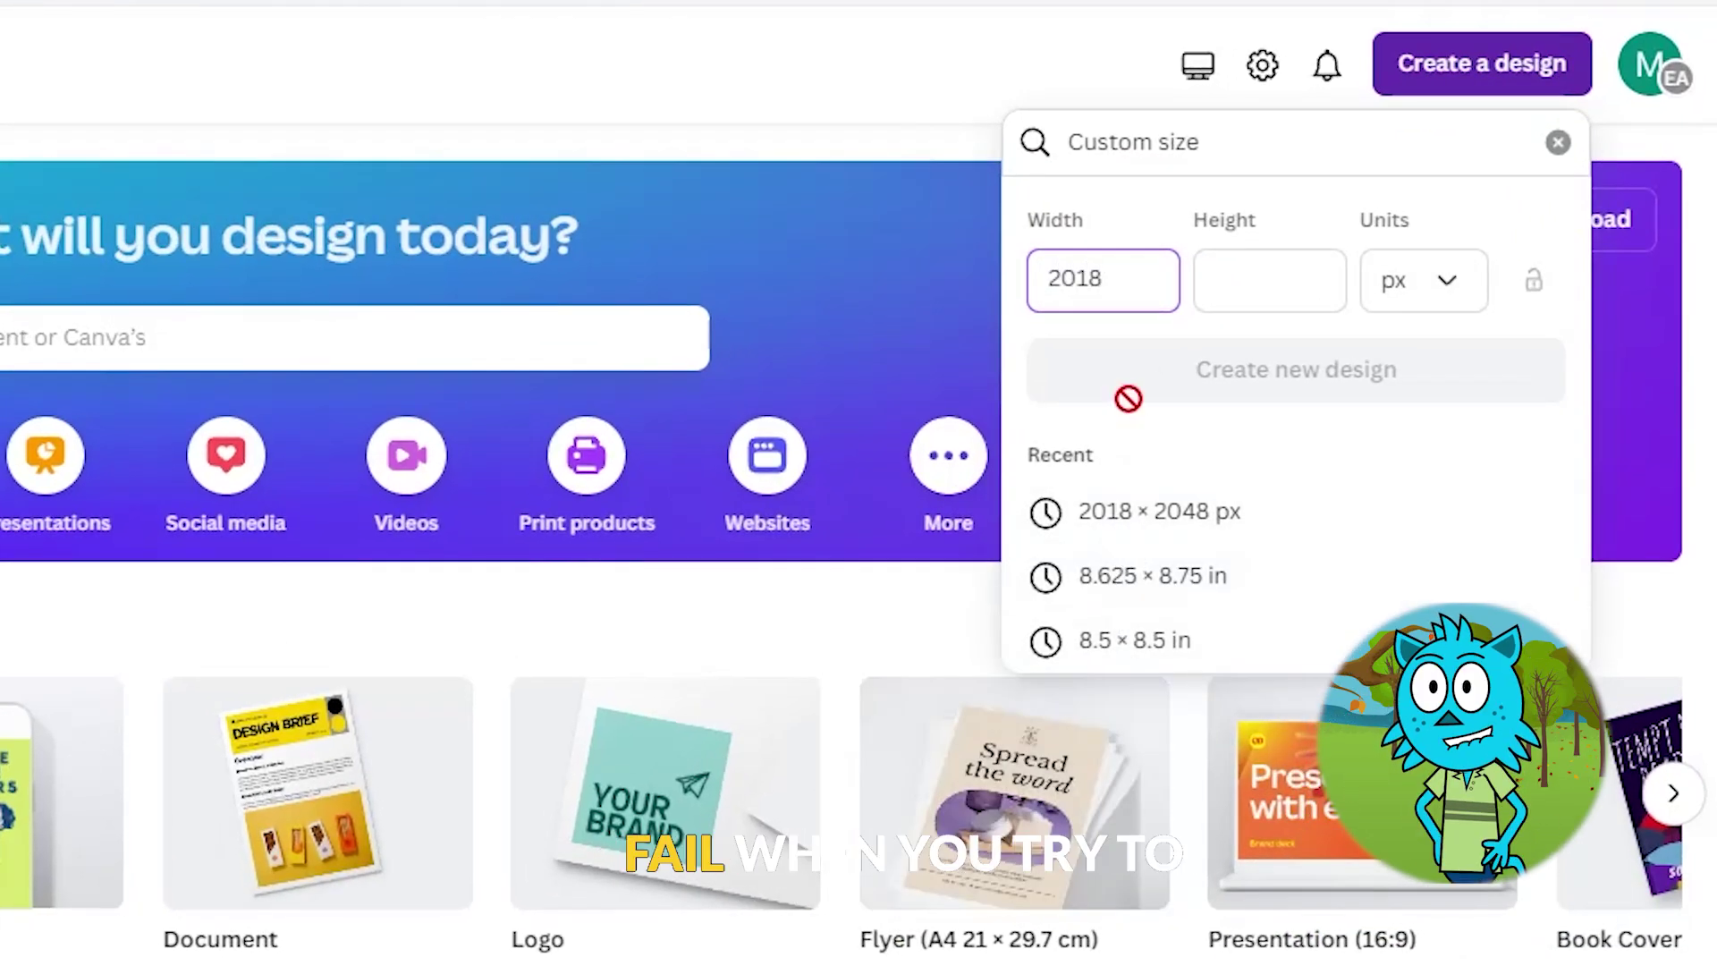
left_click(1268, 280)
type("2048")
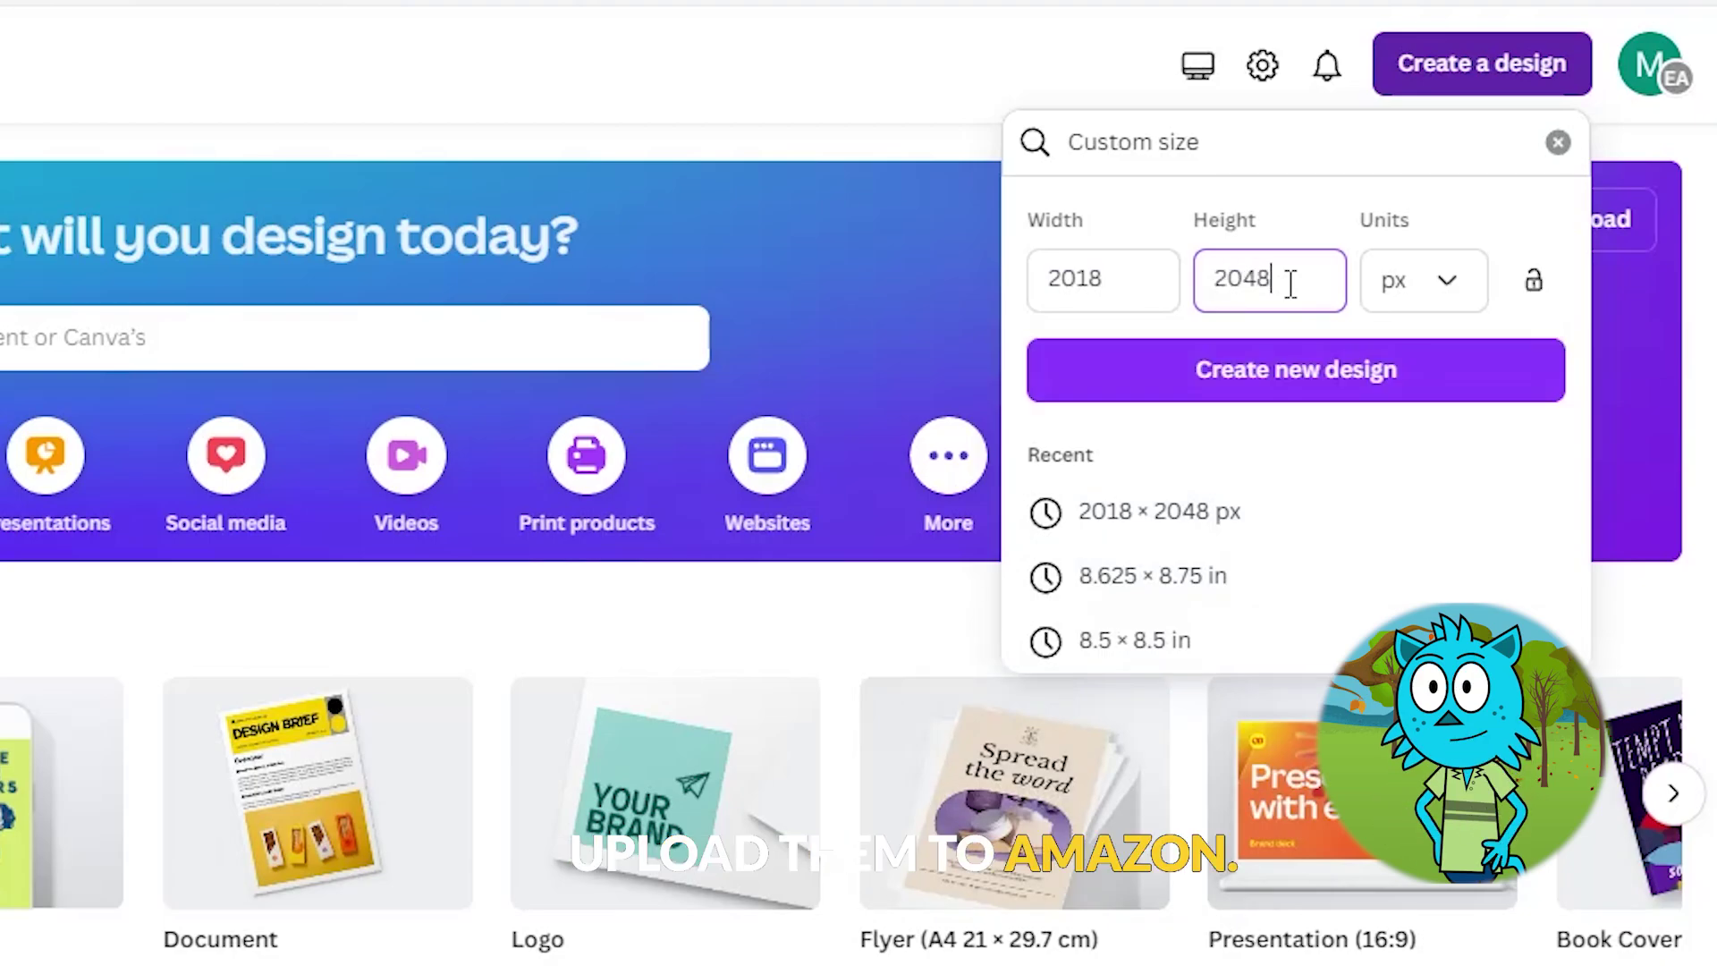
left_click(1320, 392)
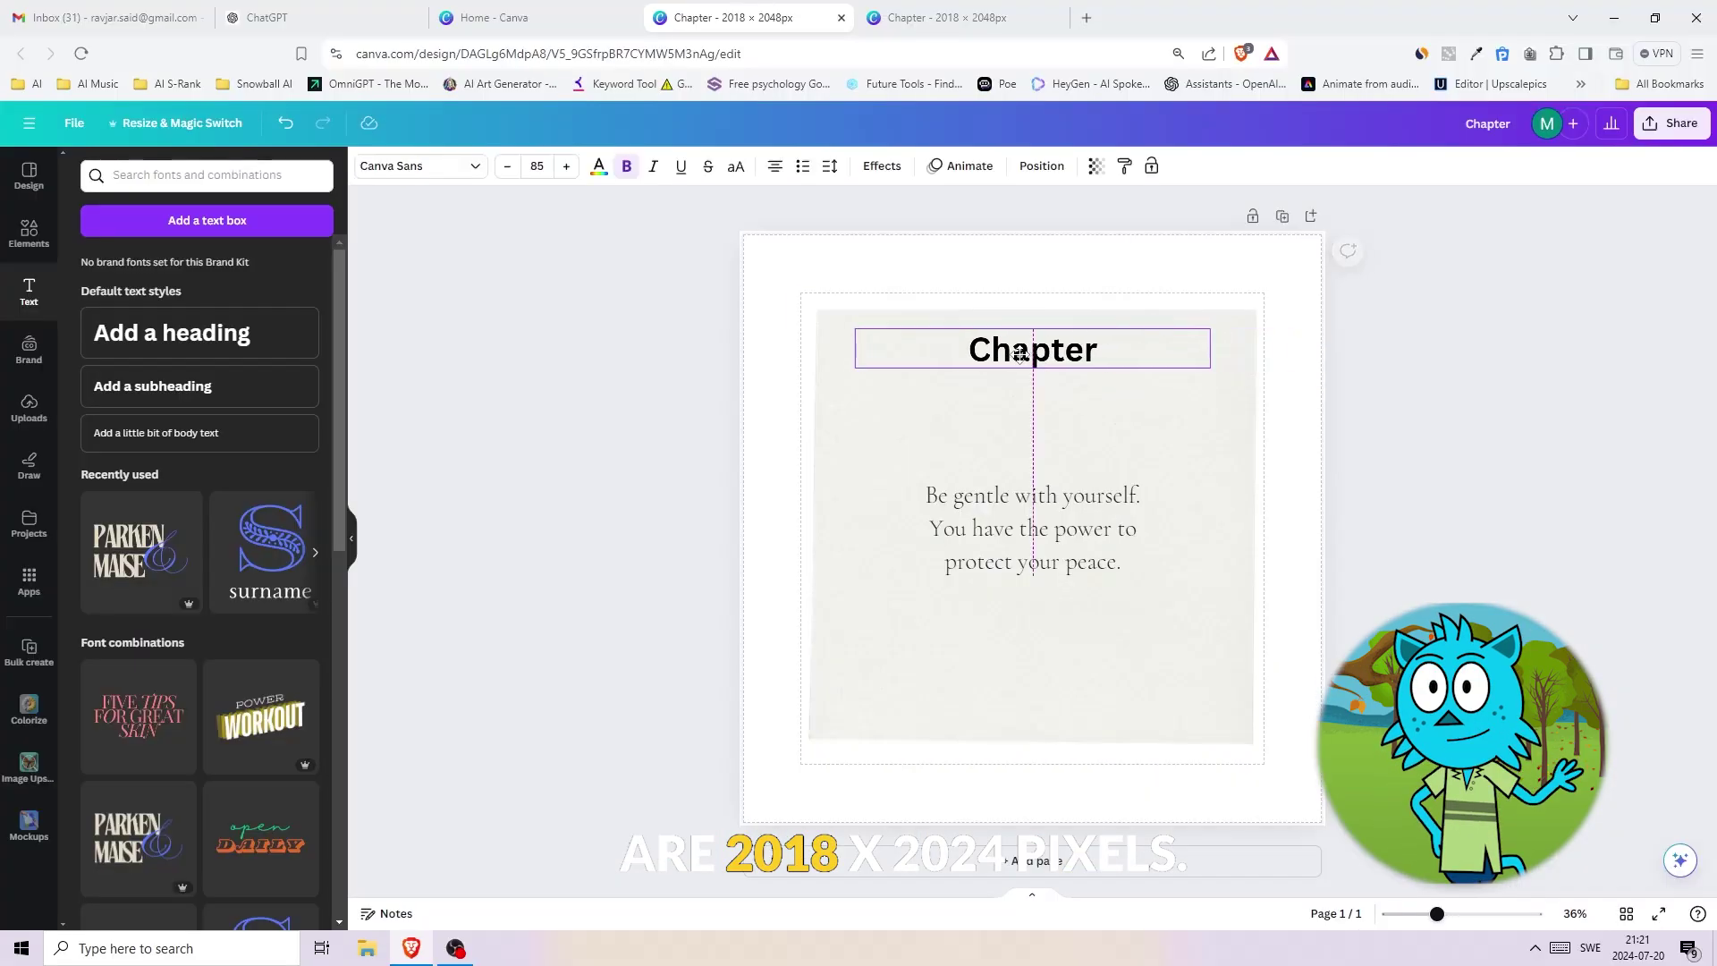
left_click_drag(1024, 347, 1020, 352)
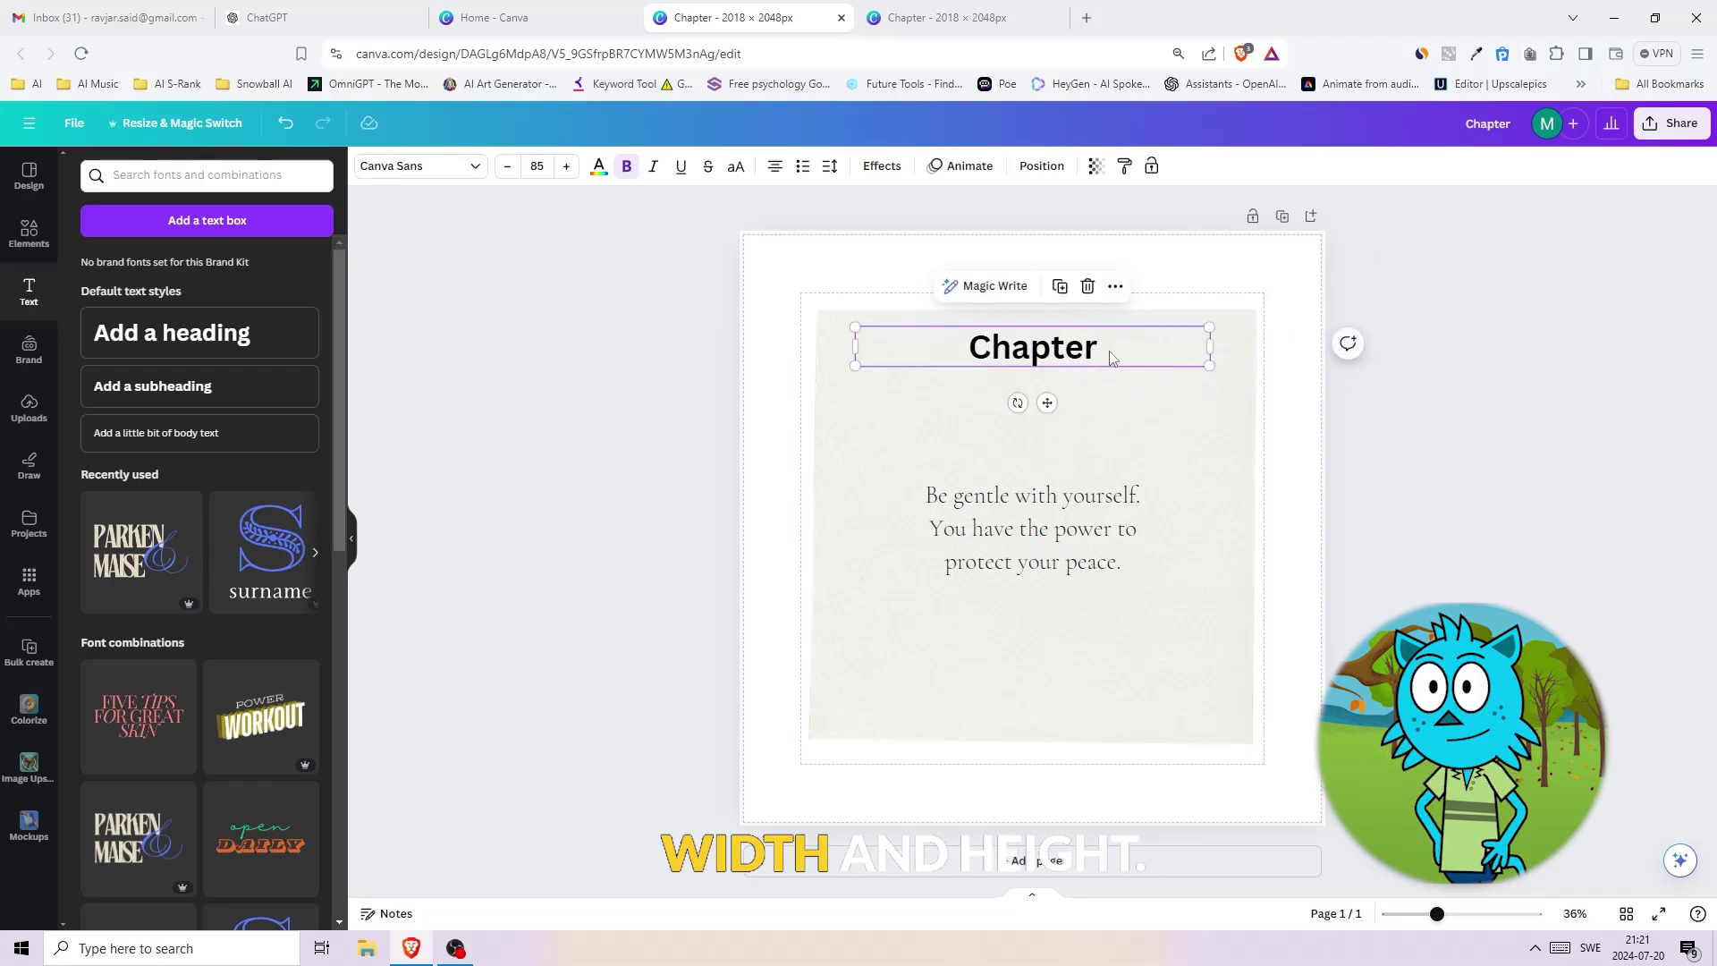
- Reposition the quote text and turn on margins and print bleed guides from File settings
left_click(1053, 532)
left_click(1482, 422)
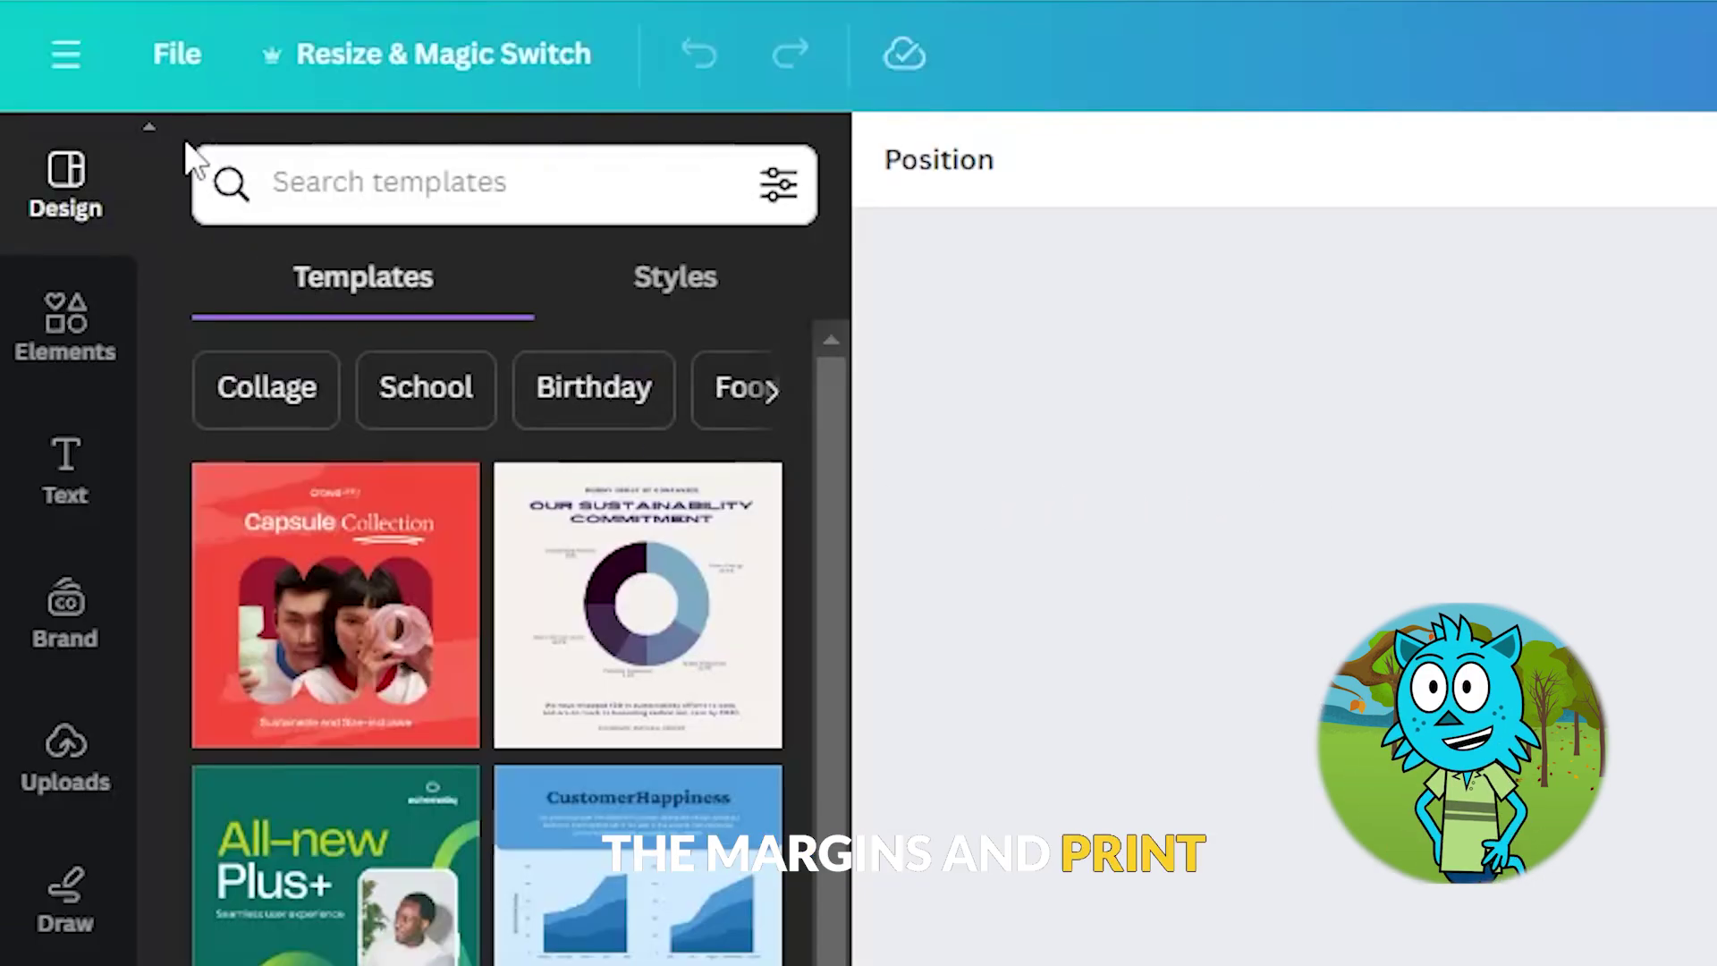
left_click(179, 58)
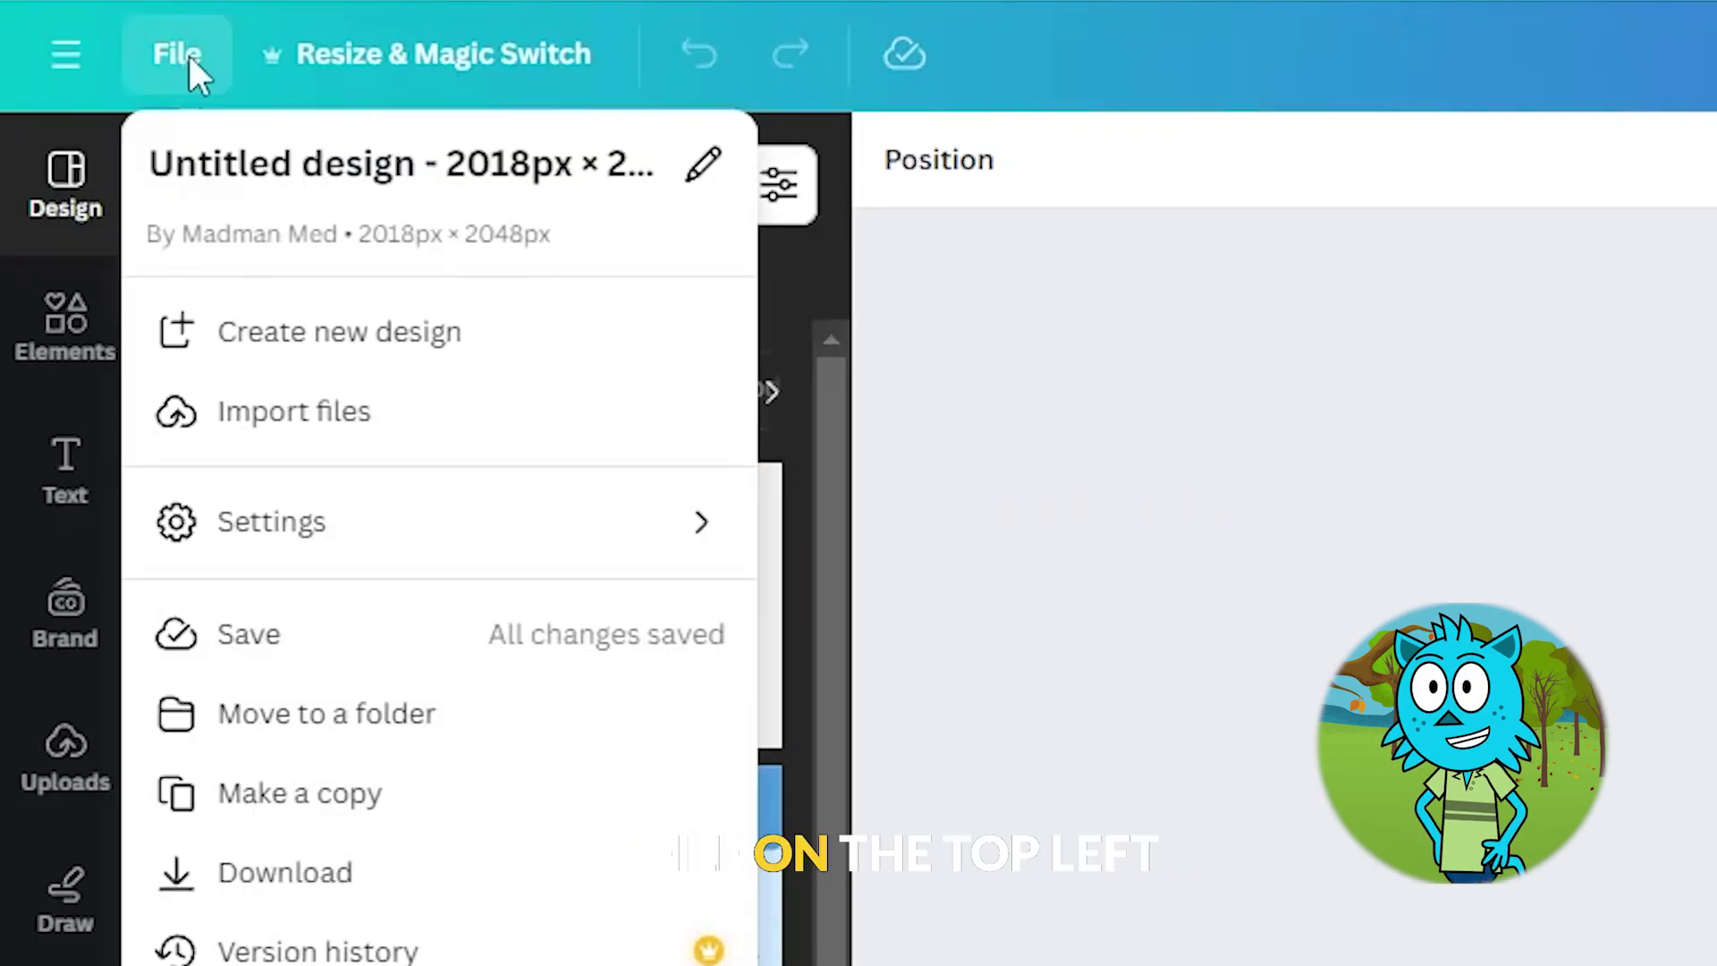
mouse_move(510, 550)
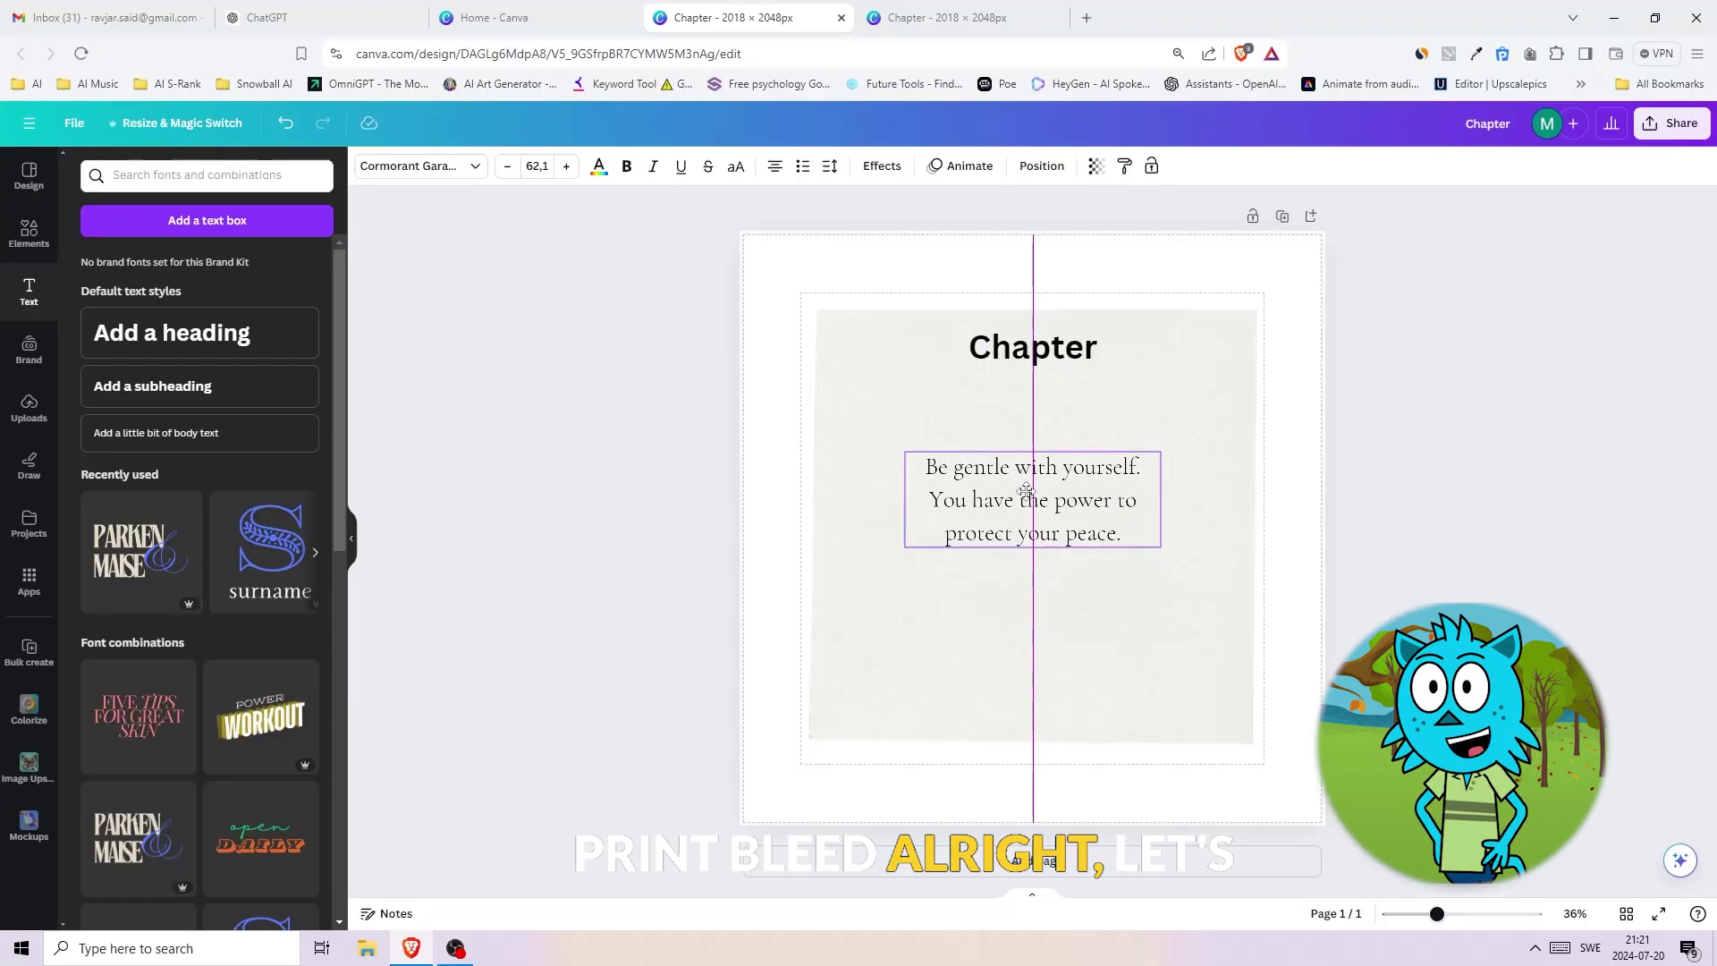
left_click(551, 363)
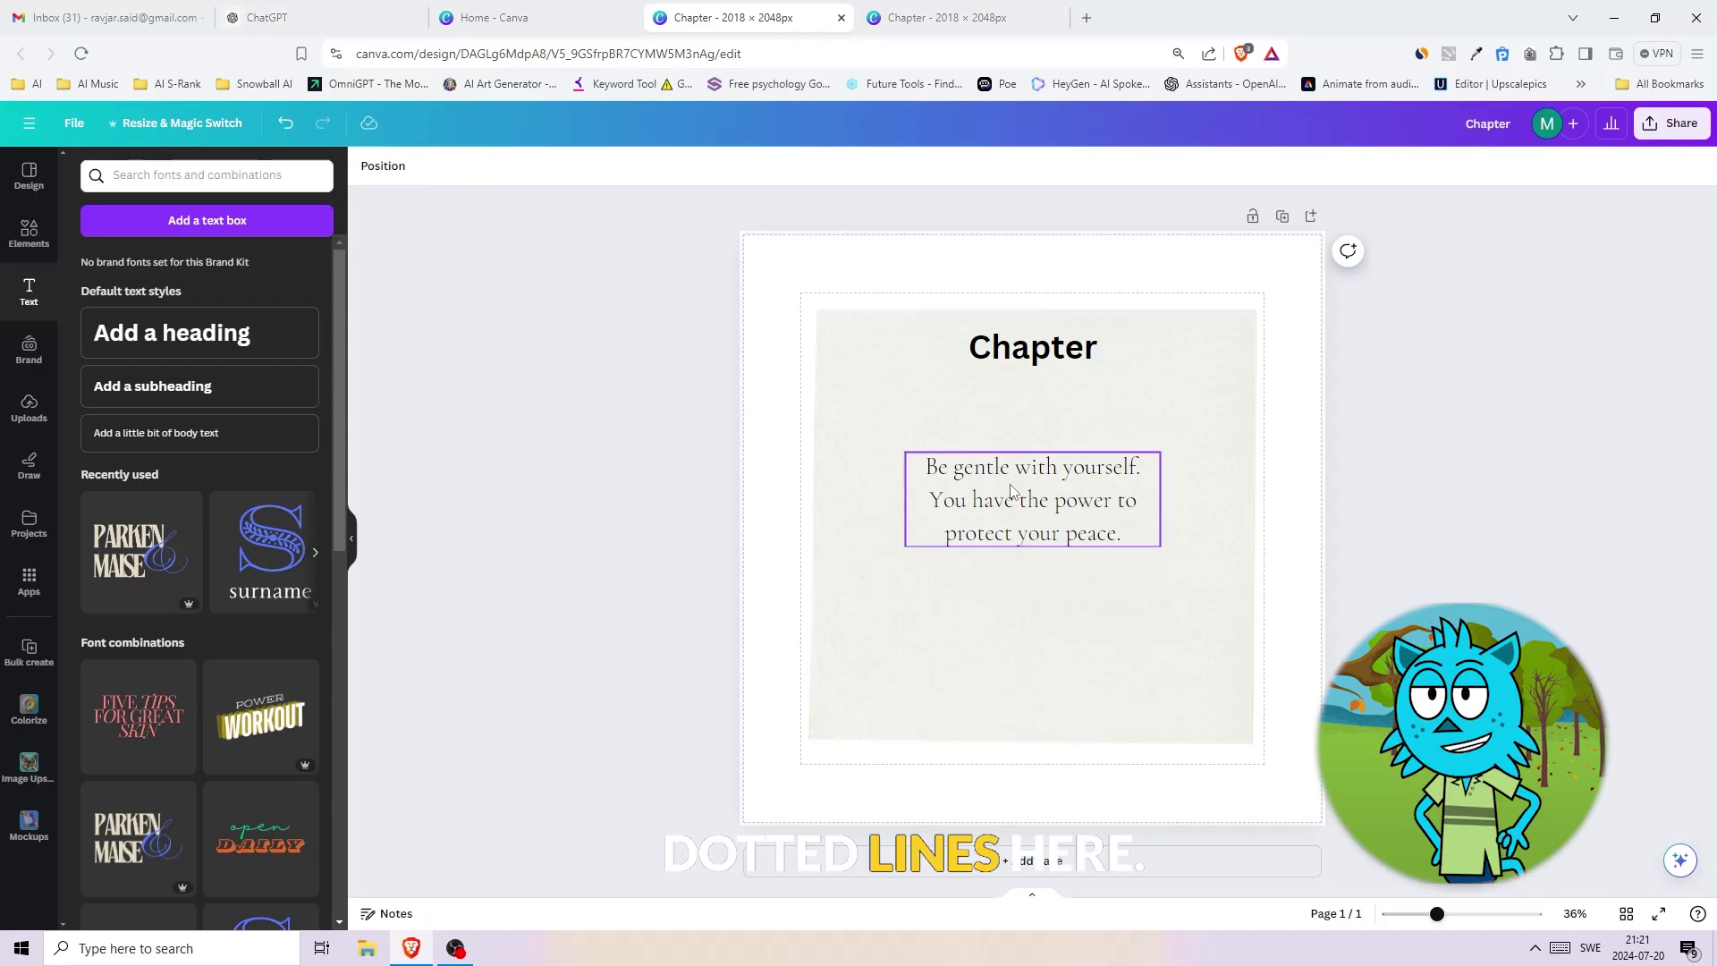
- Add a centred 'Name of the Chapter' body text line low on the card, below the quote
left_click(145, 344)
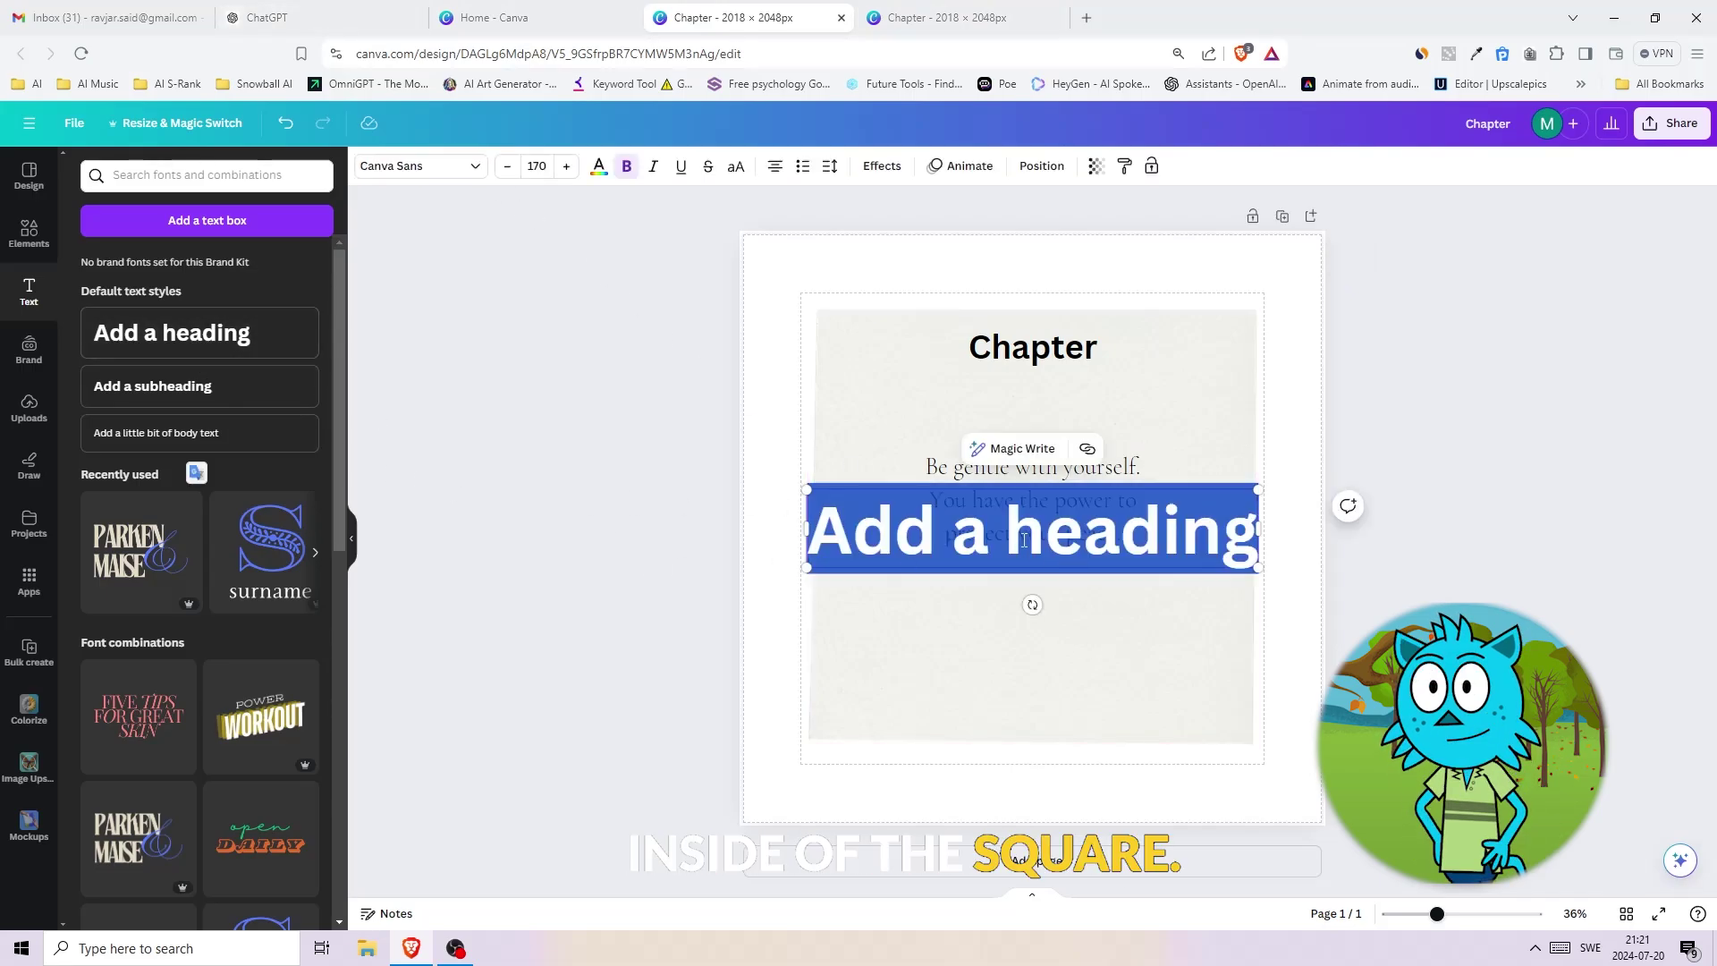
key("ctrl+z")
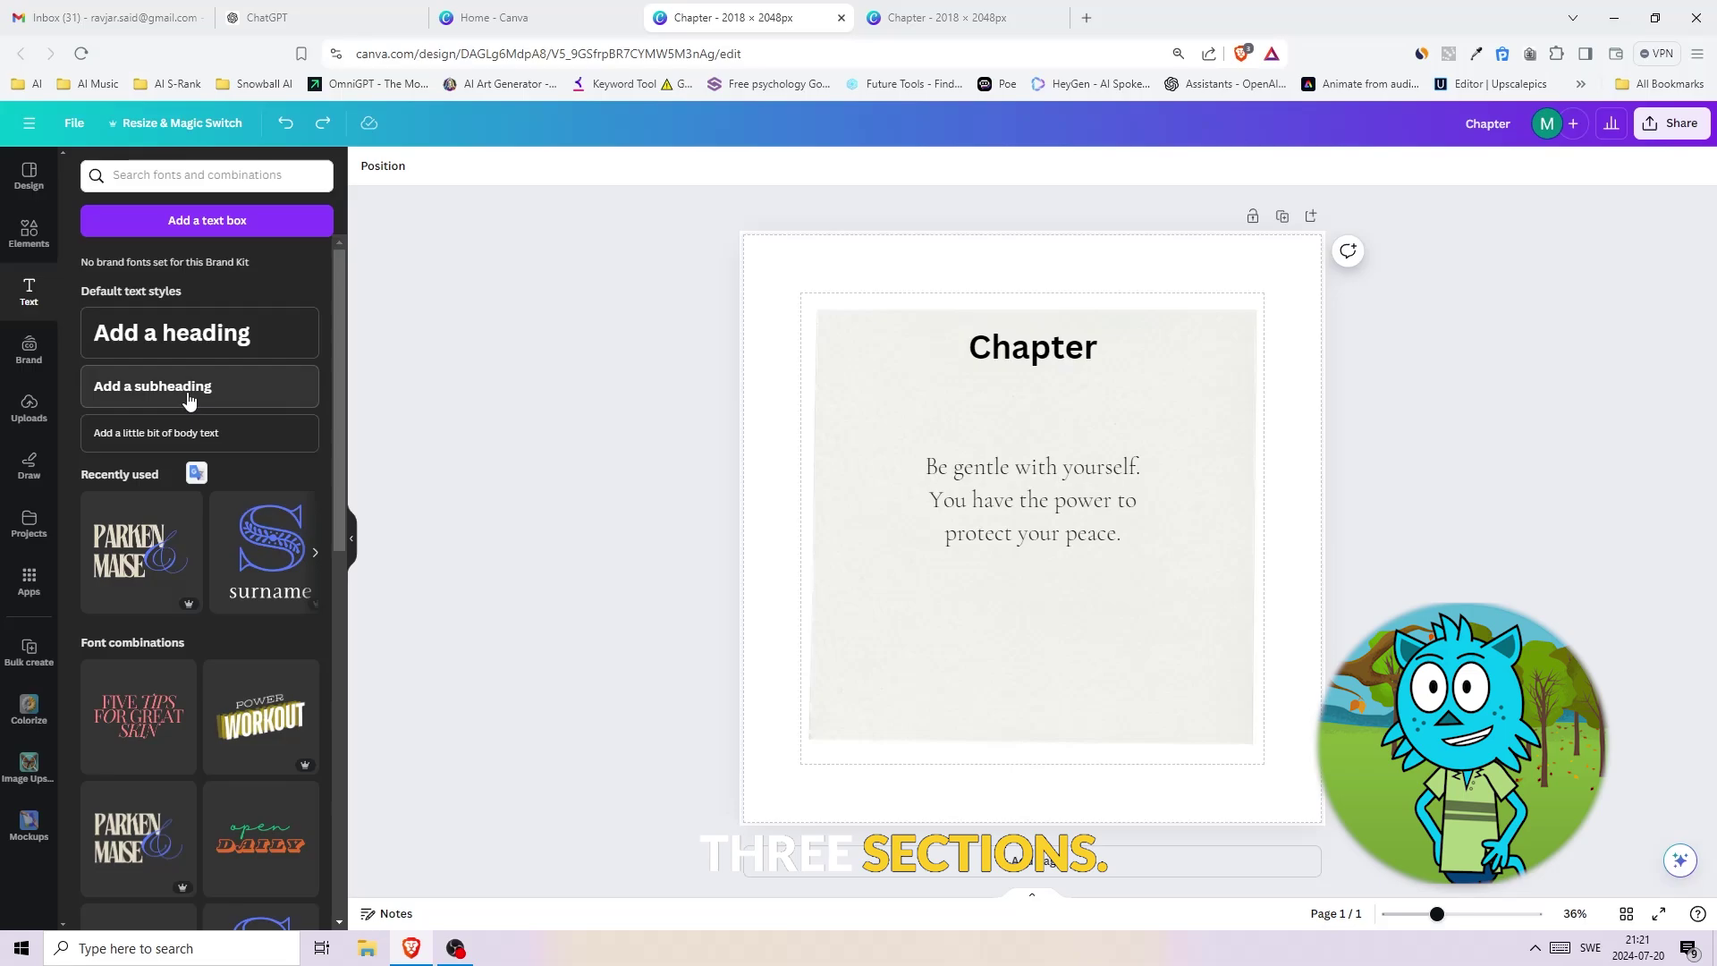
left_click(184, 433)
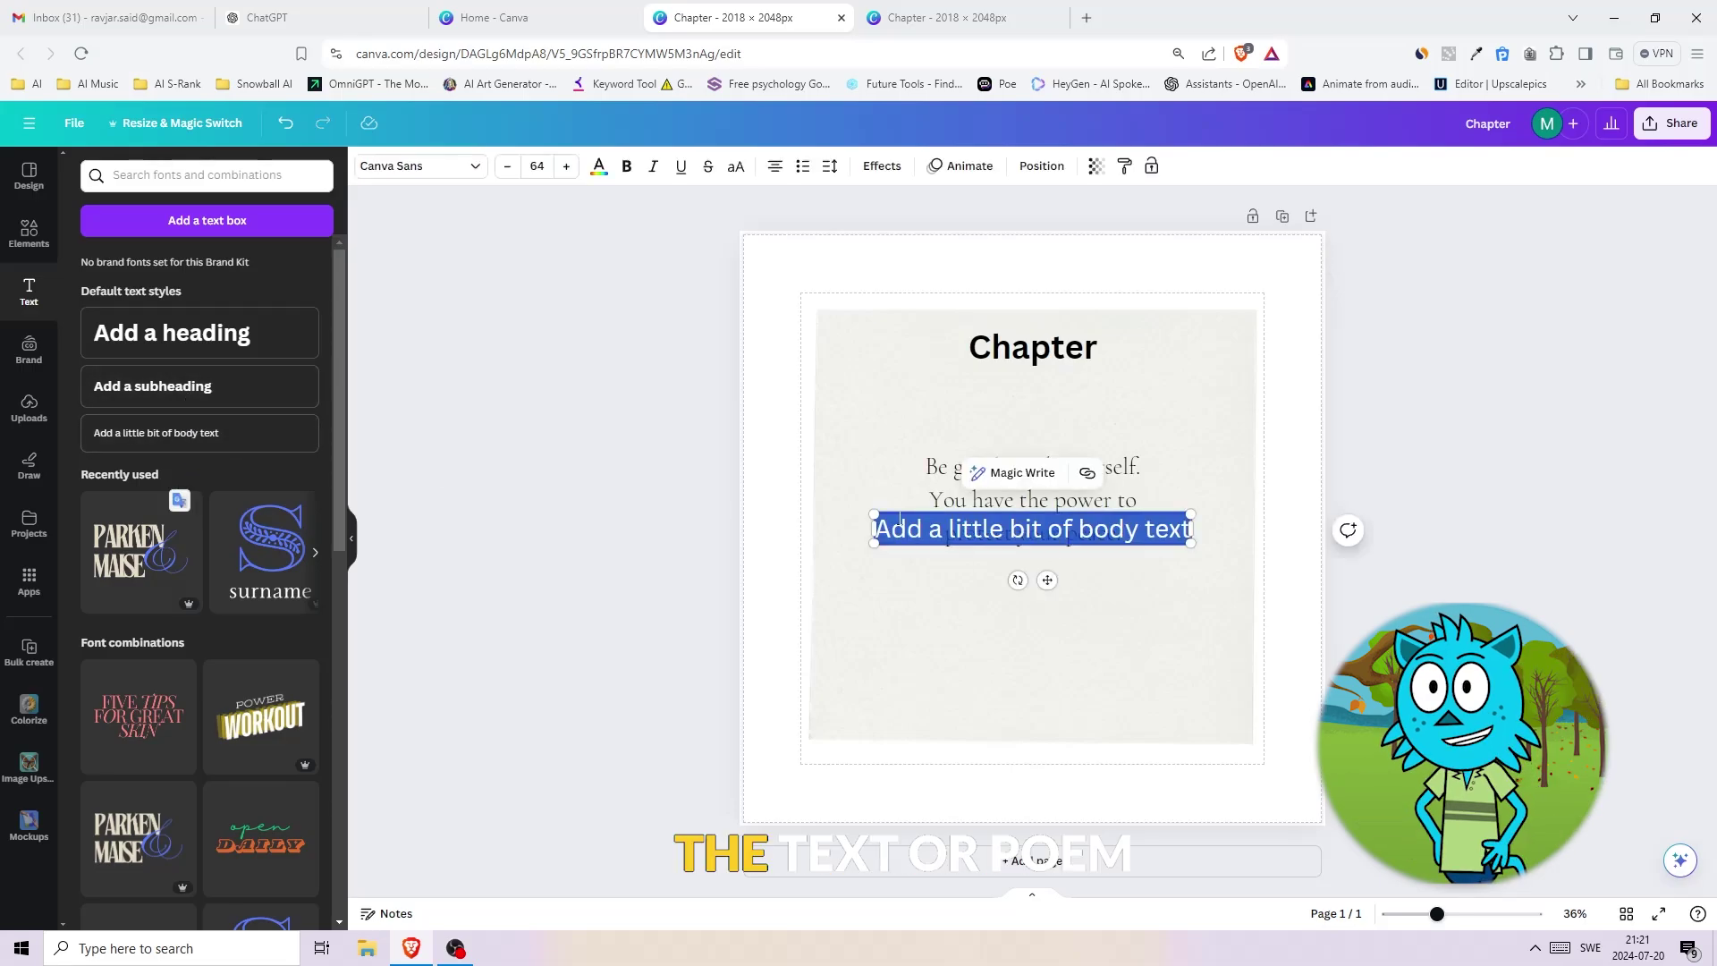
left_click_drag(1006, 528, 1006, 681)
double_click(1028, 683)
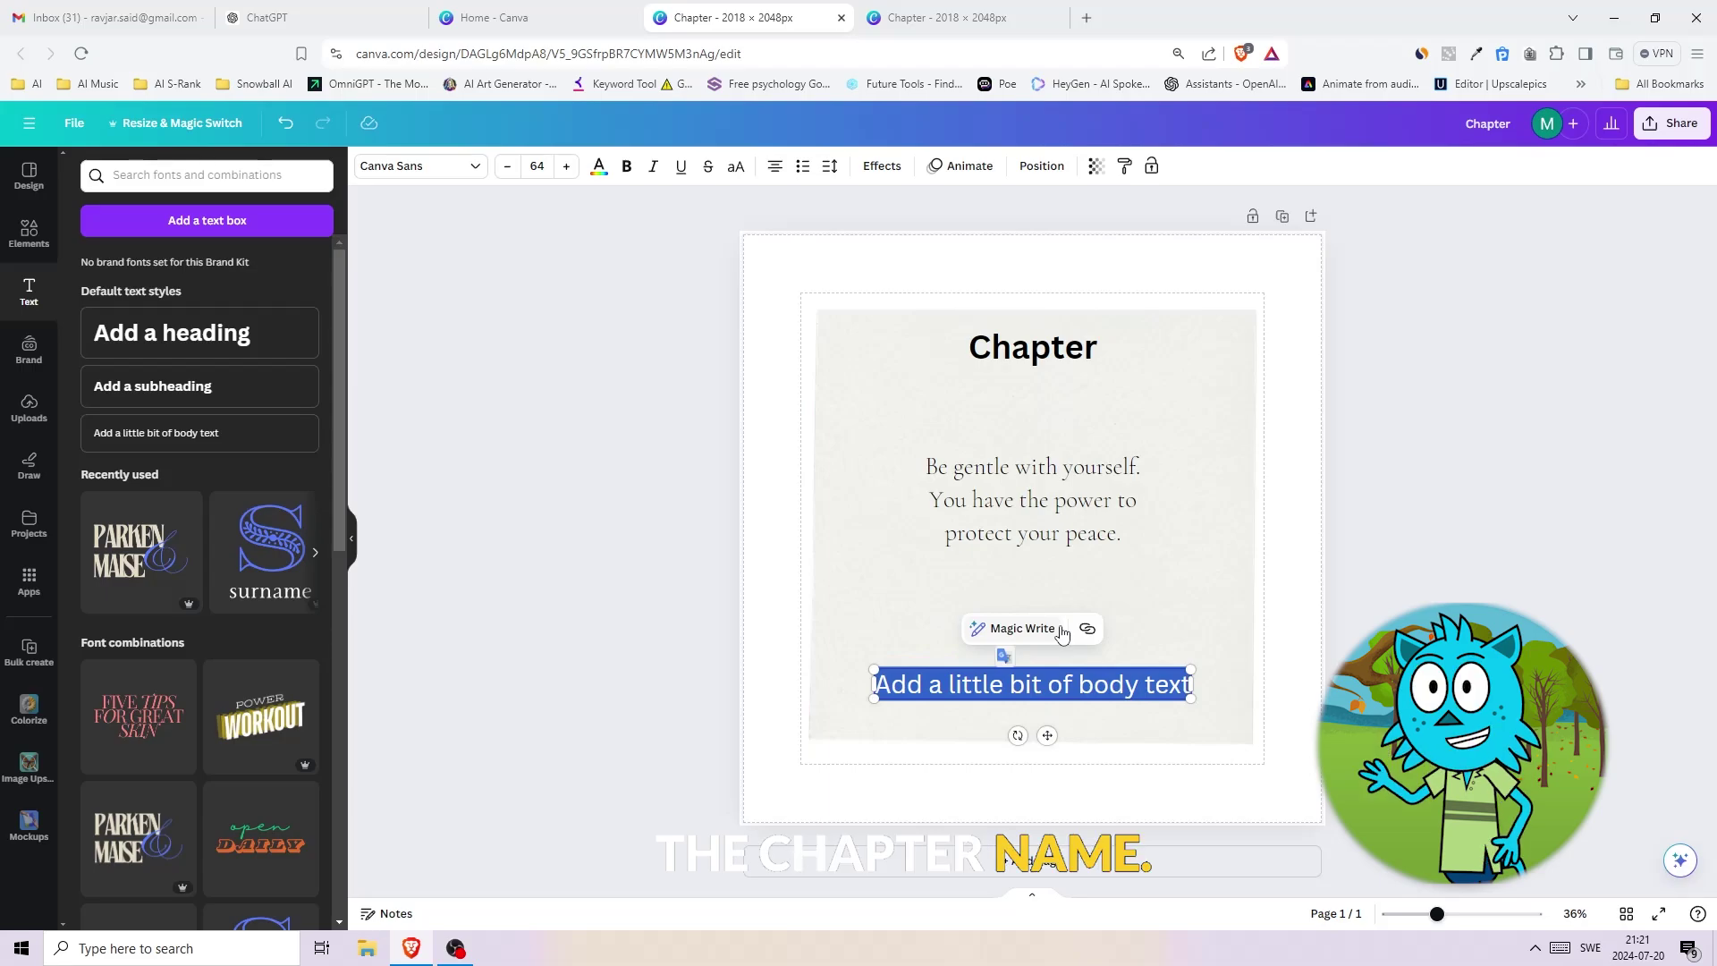
type("Name of the")
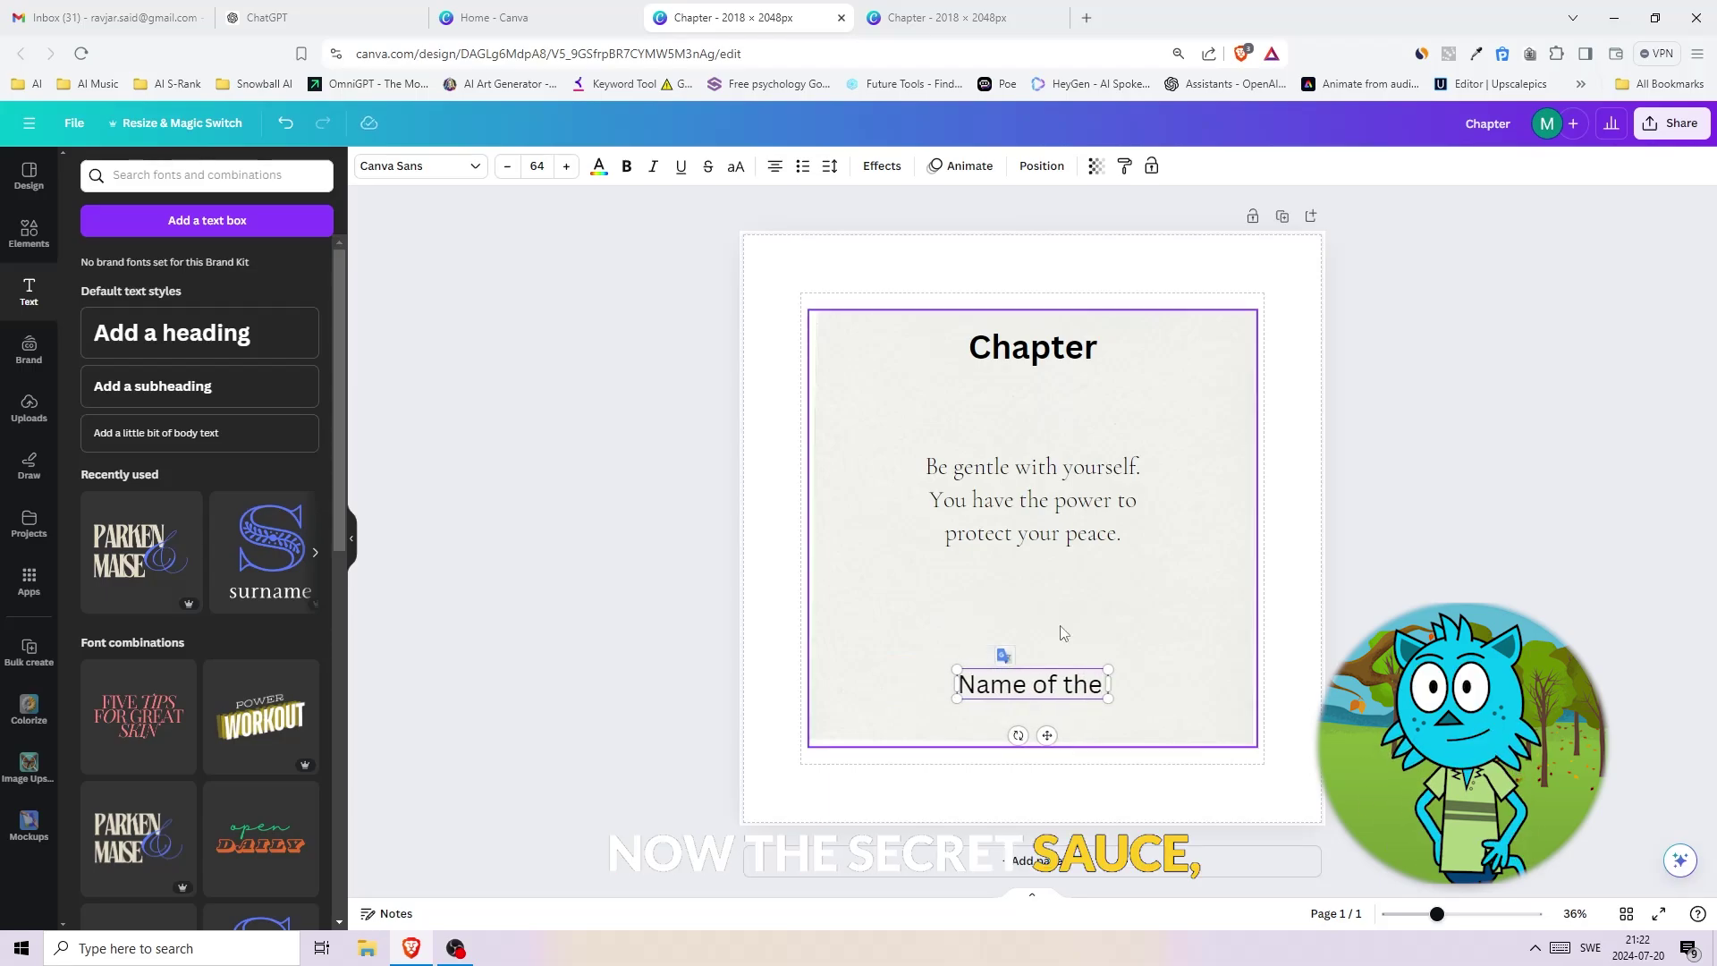
type(" Chapter")
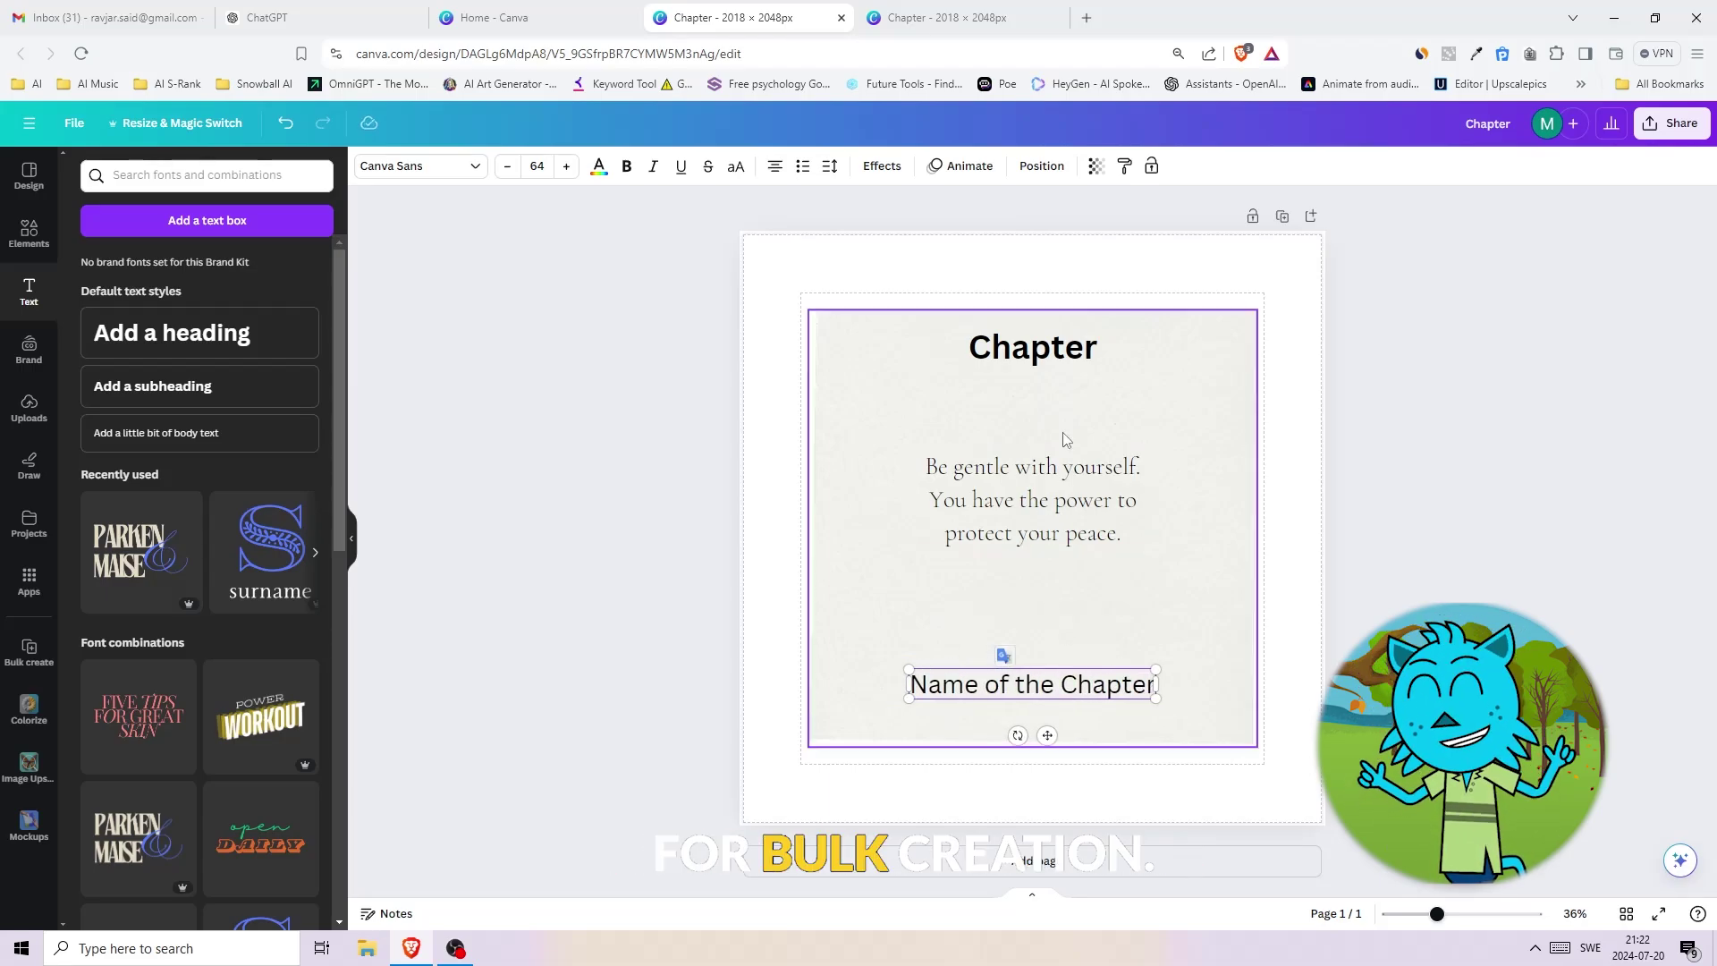
left_click(1420, 415)
left_click(1055, 697)
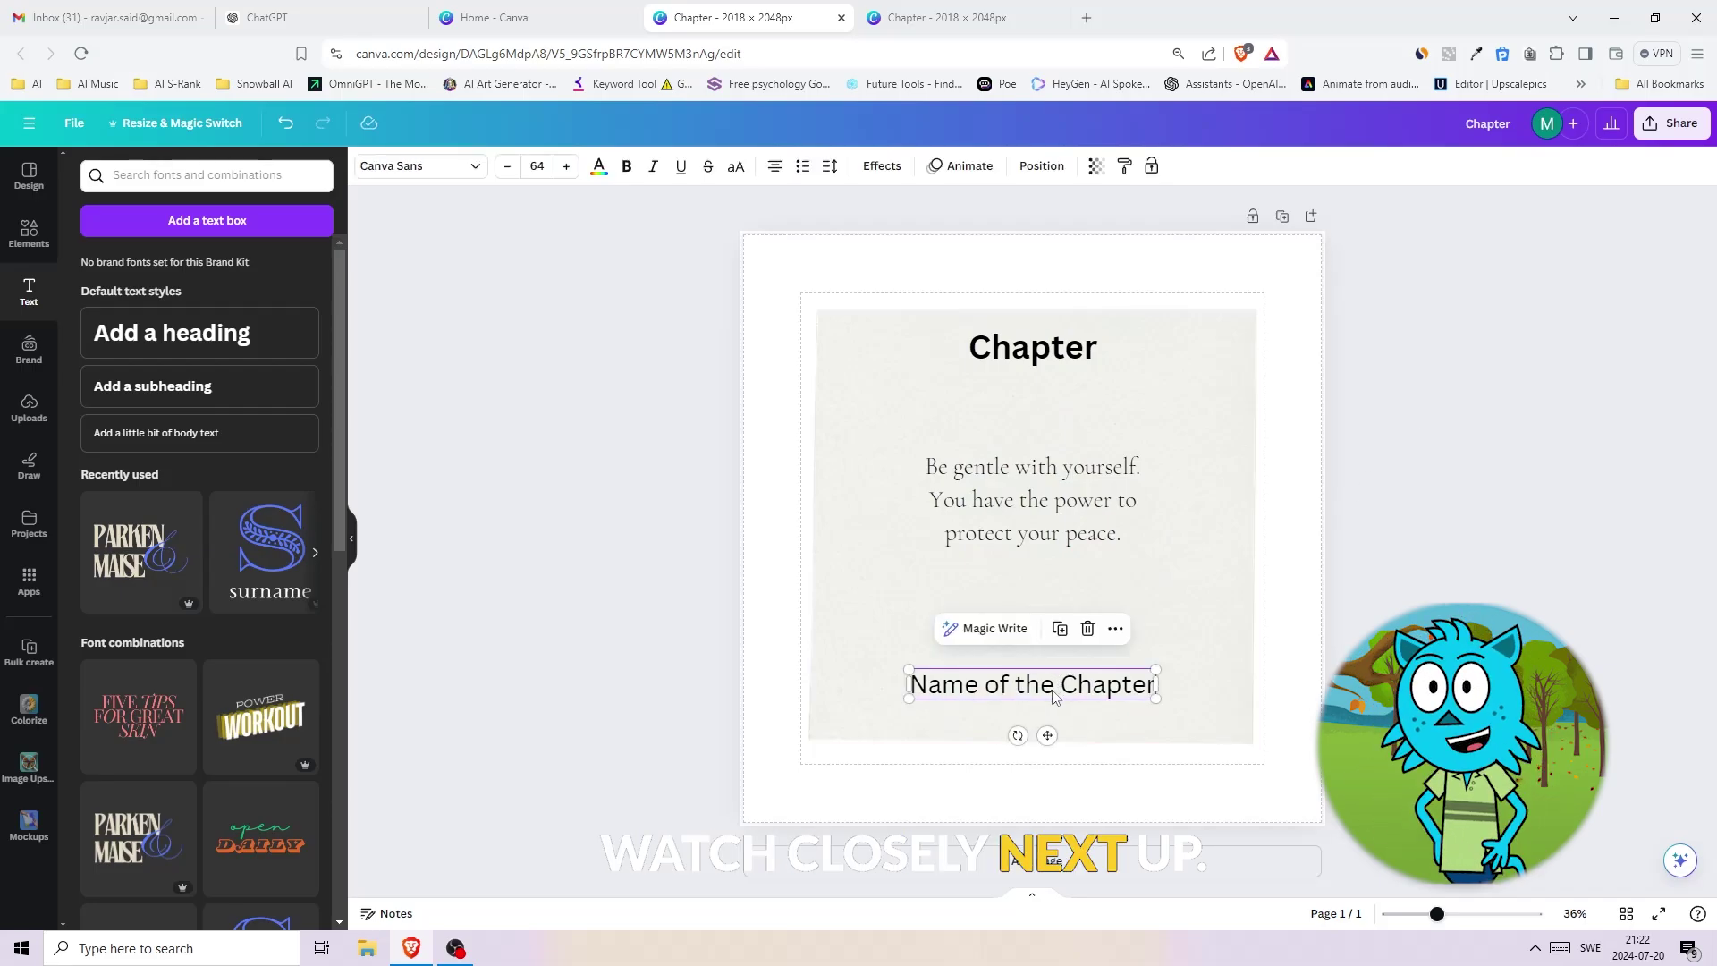
left_click_drag(1054, 696, 1050, 673)
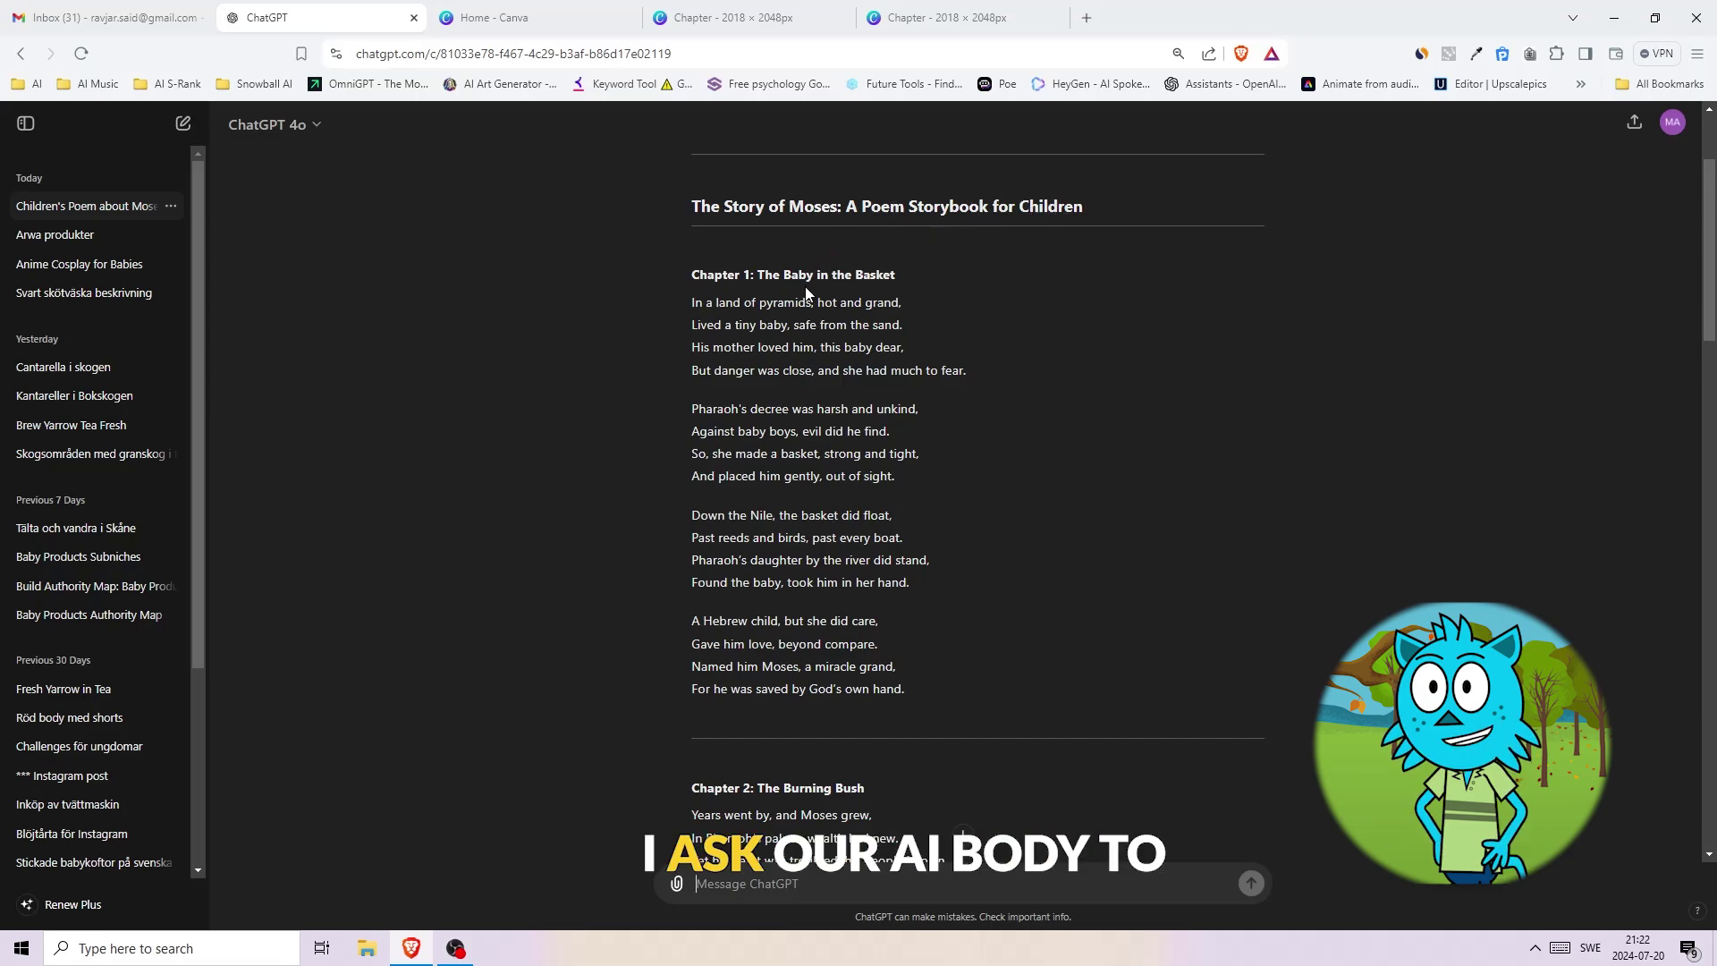
- Scroll through the Moses poem's five chapters down to The End
scroll(948, 384, "down", 5)
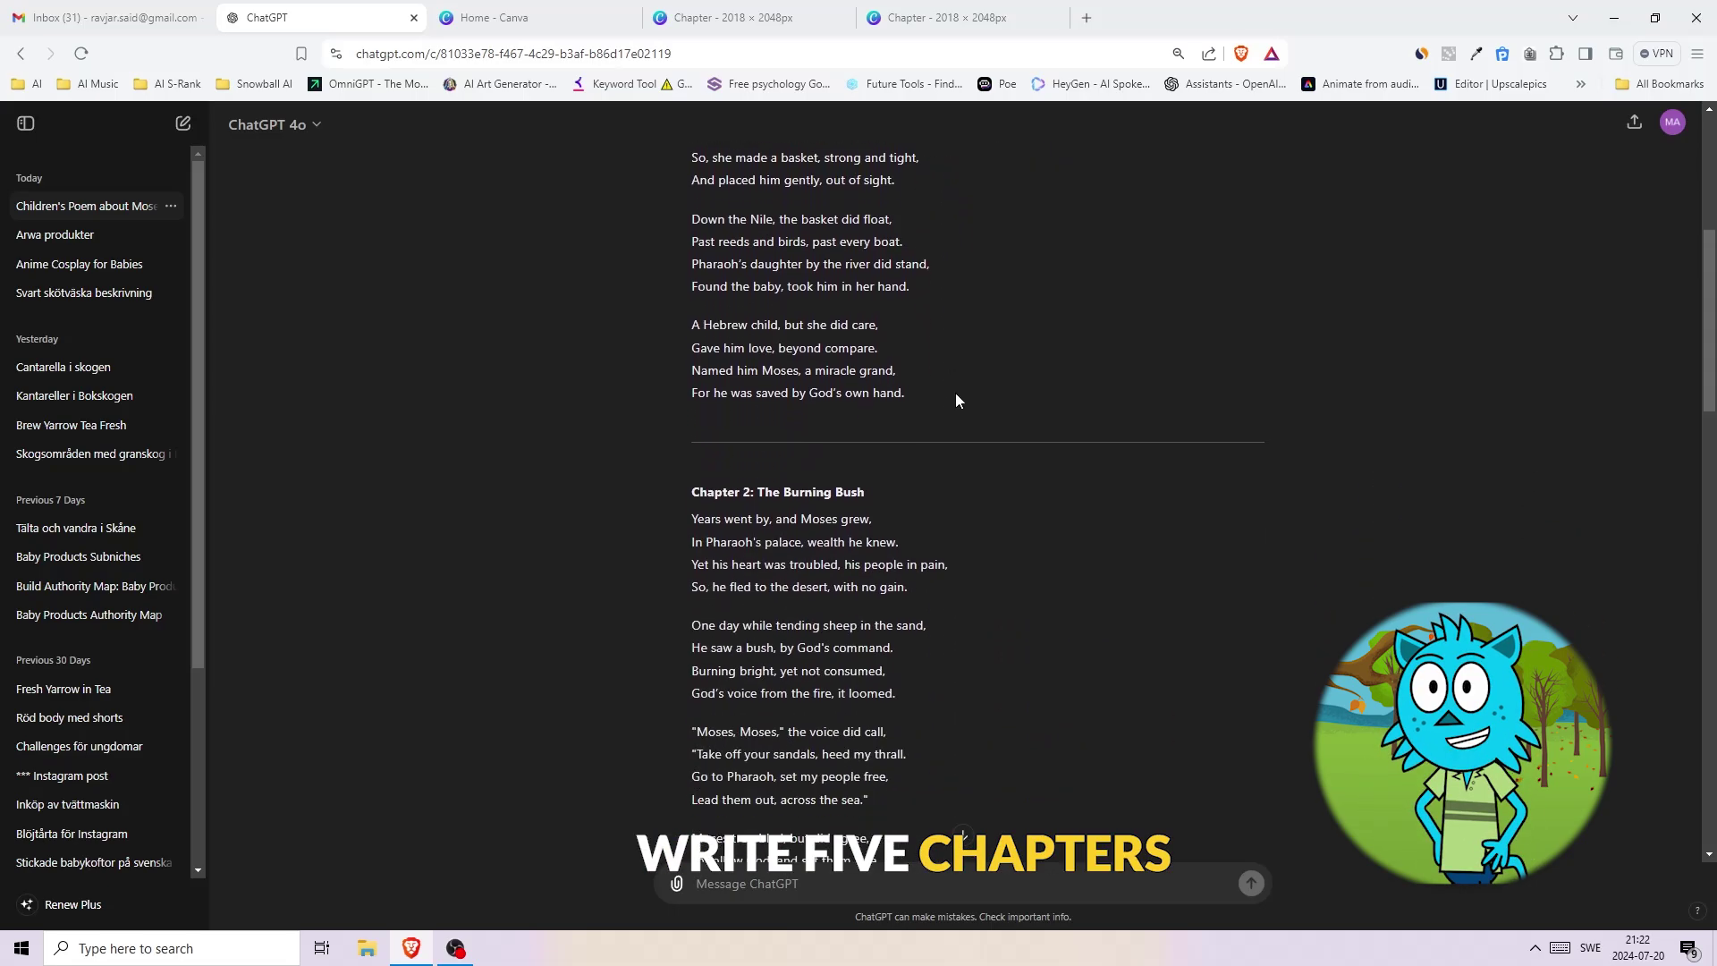
scroll(970, 429, "down", 2)
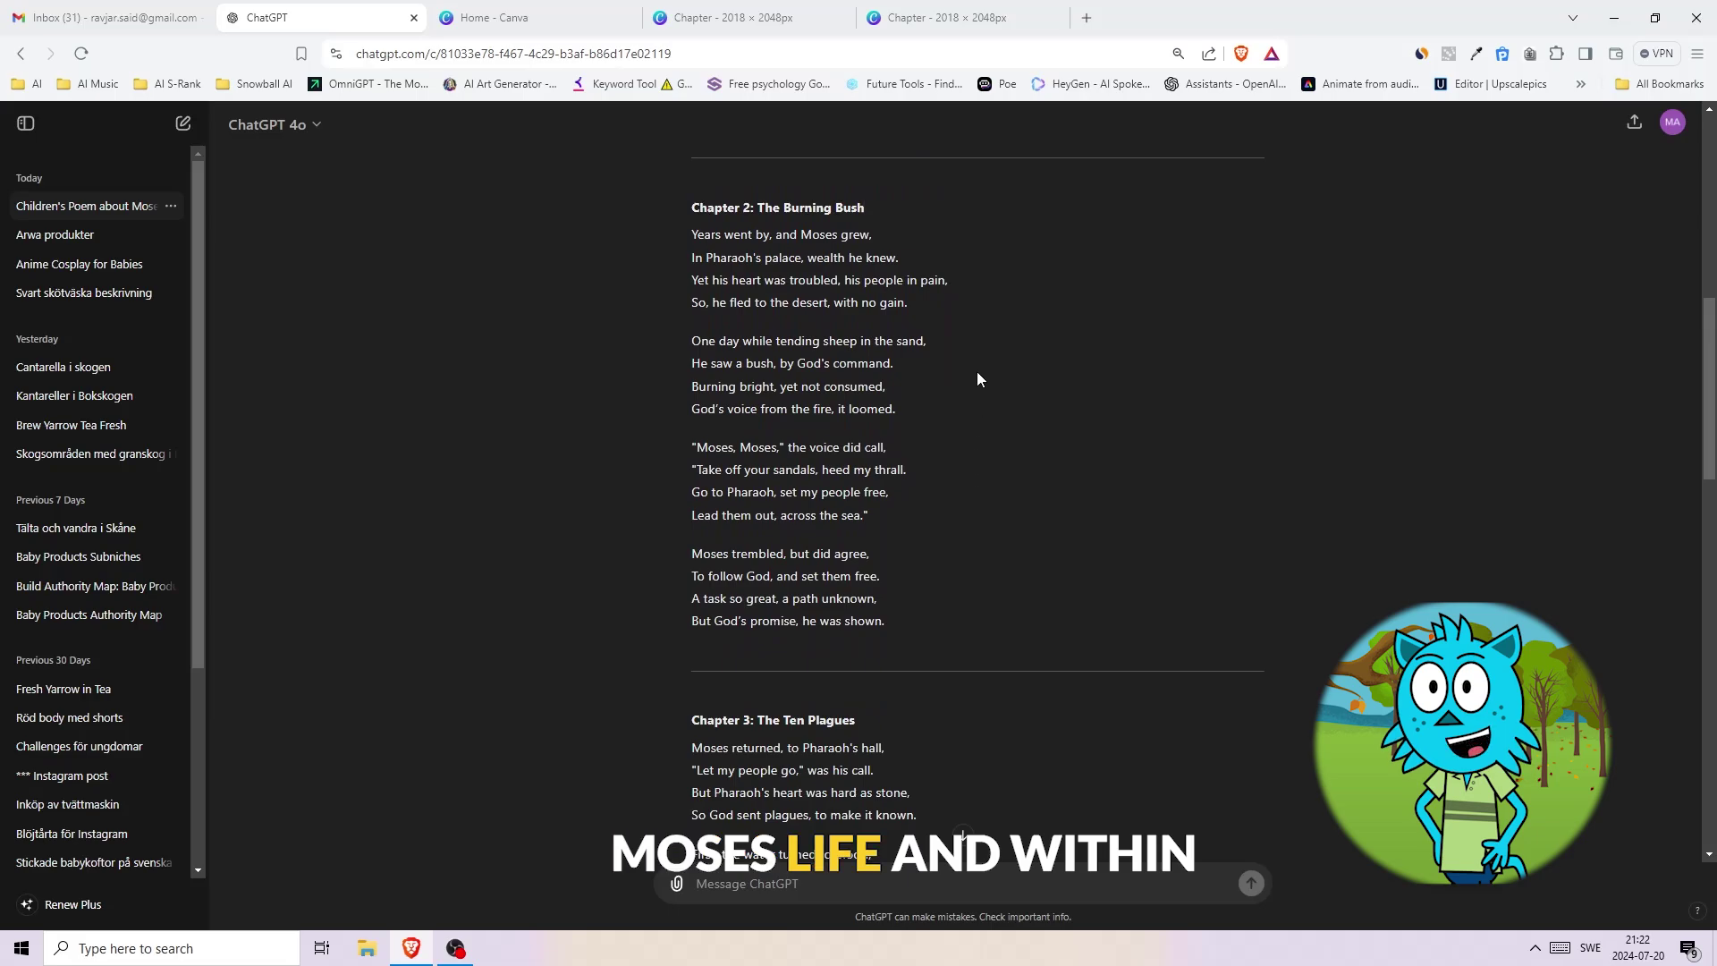
scroll(976, 378, "down", 15)
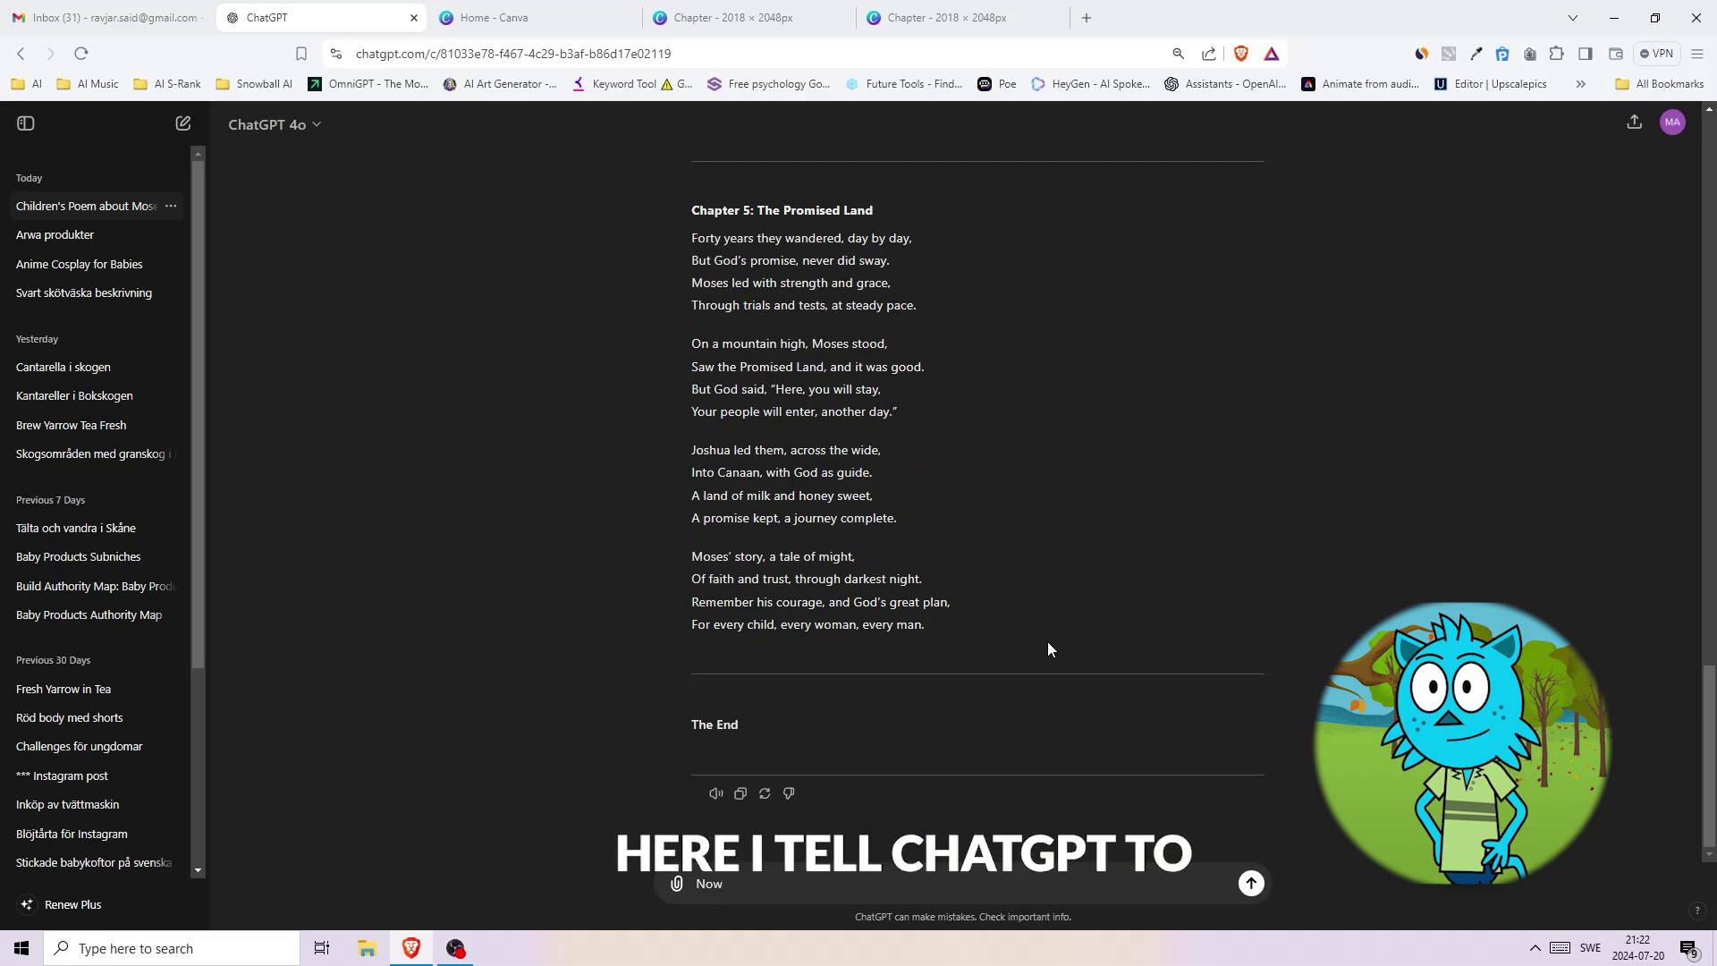
- Ask ChatGPT for the poems as a CSV with Chapter Number columns, then download it
type("Give me ")
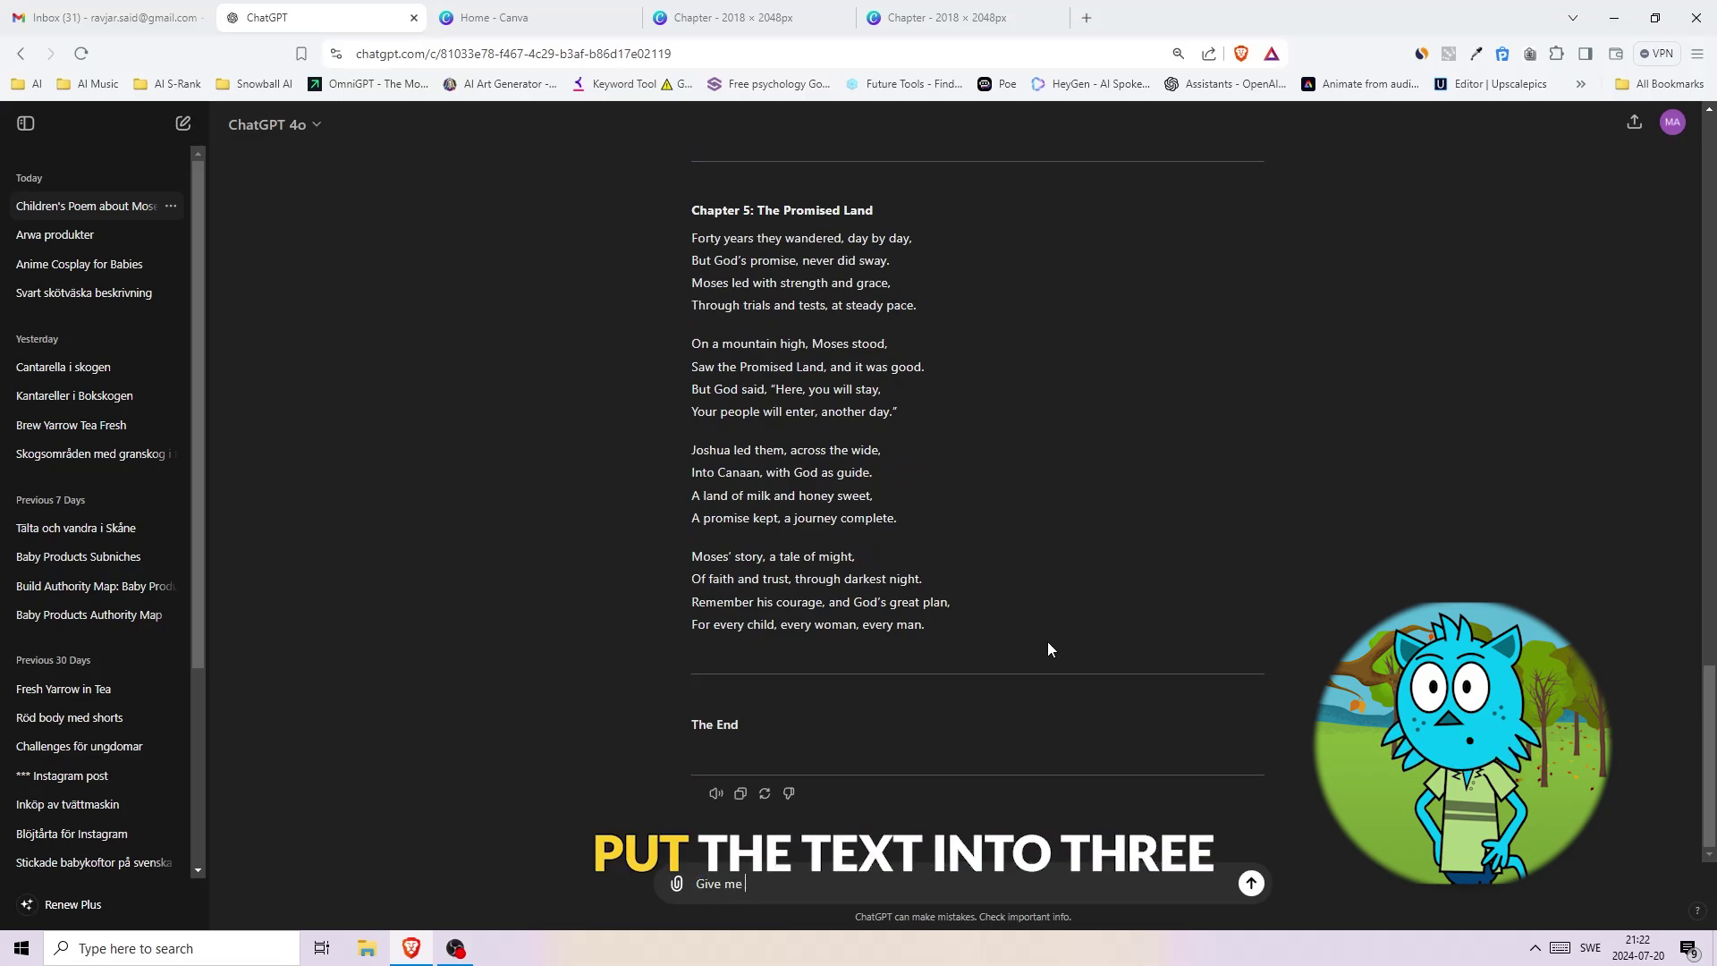
type("these")
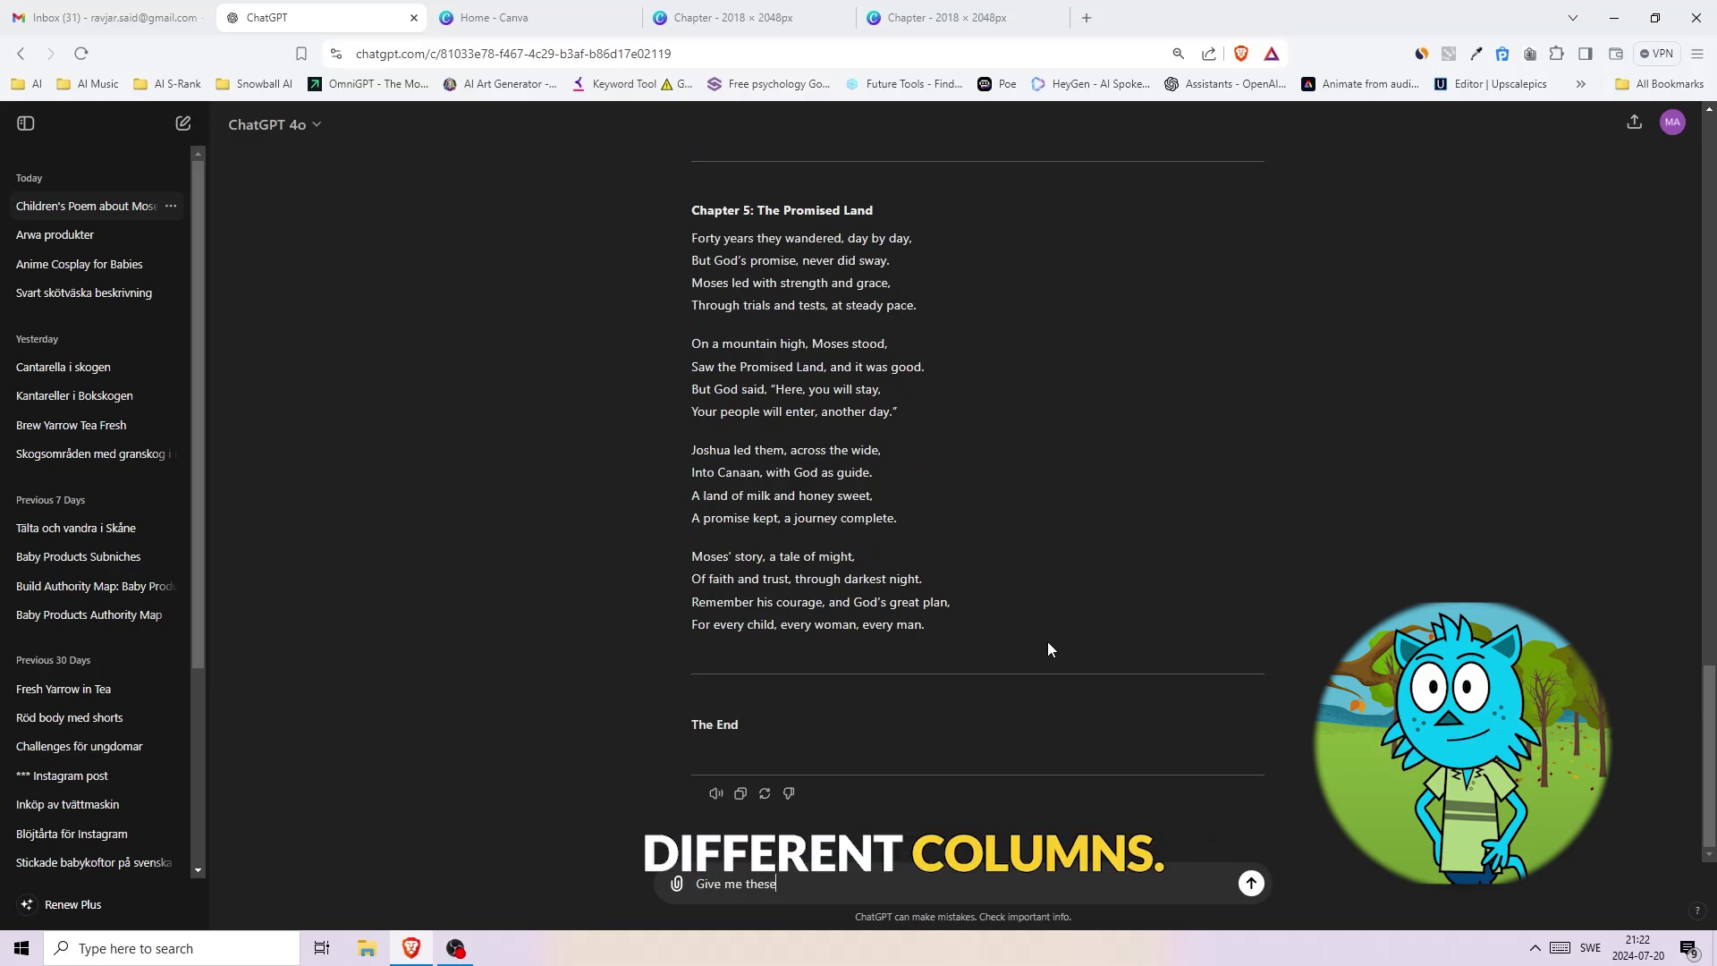
type(" poems in a .csv file, put them in the follow")
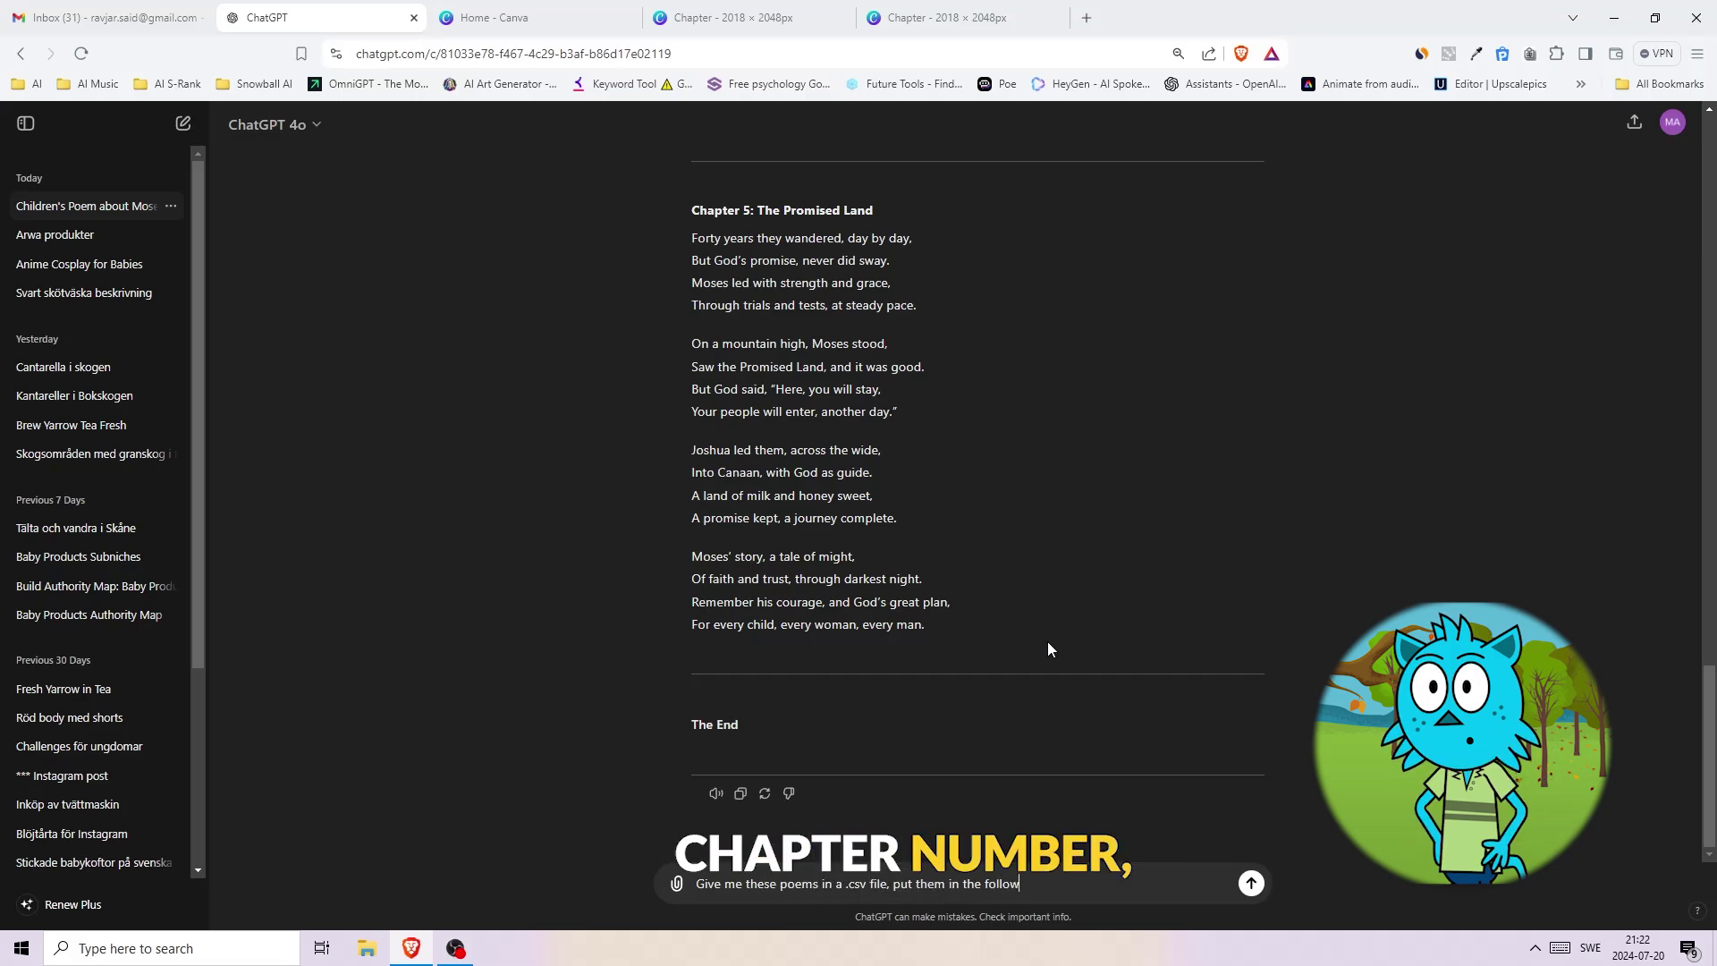
type("ing columns: Chapter Number, Poem ")
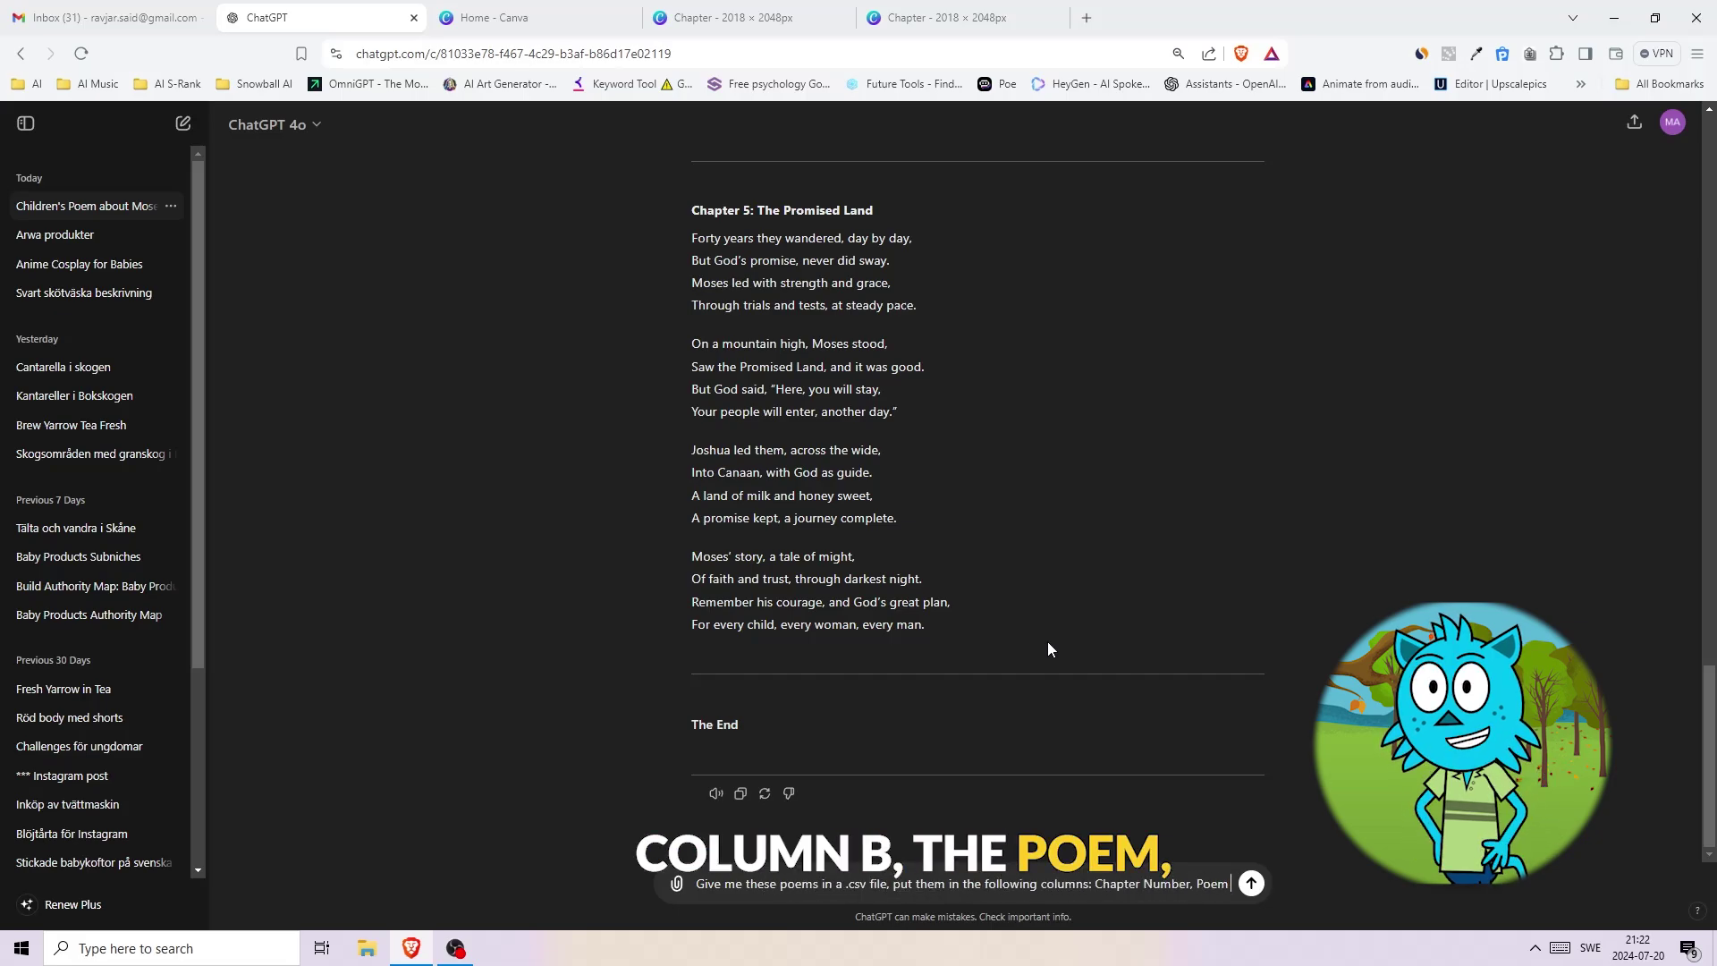
type("Verse (4 lines of poem each page)")
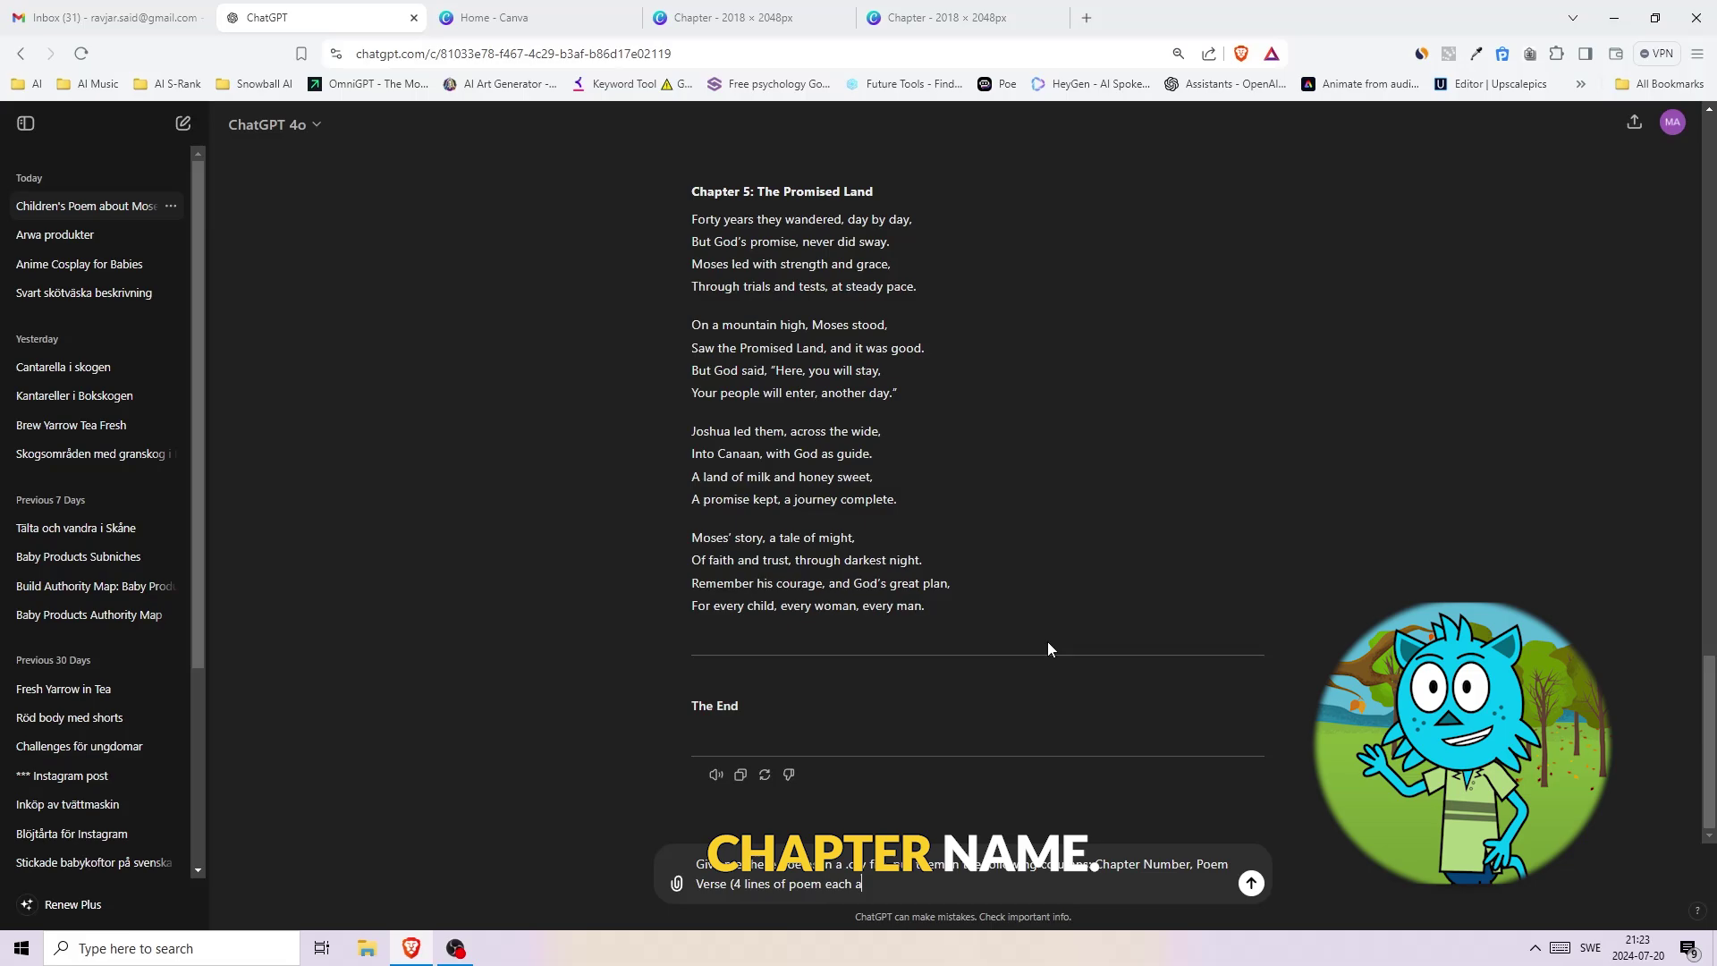
type(", Name of the chapter.")
key("Return")
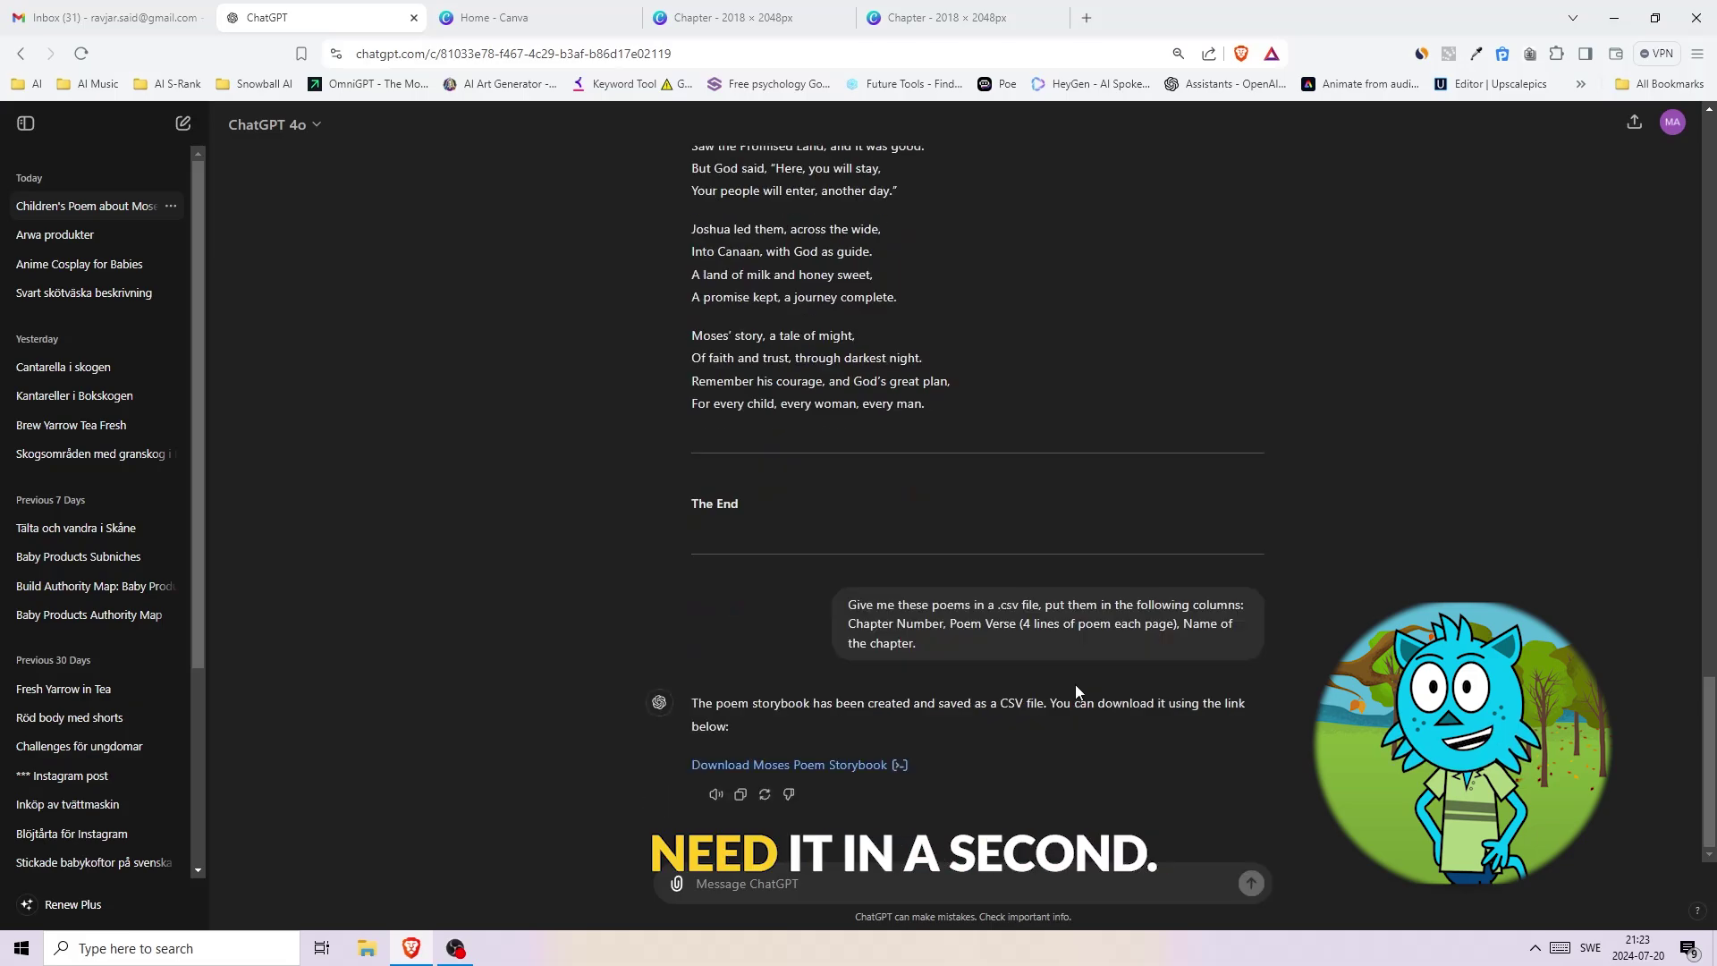
left_click(794, 766)
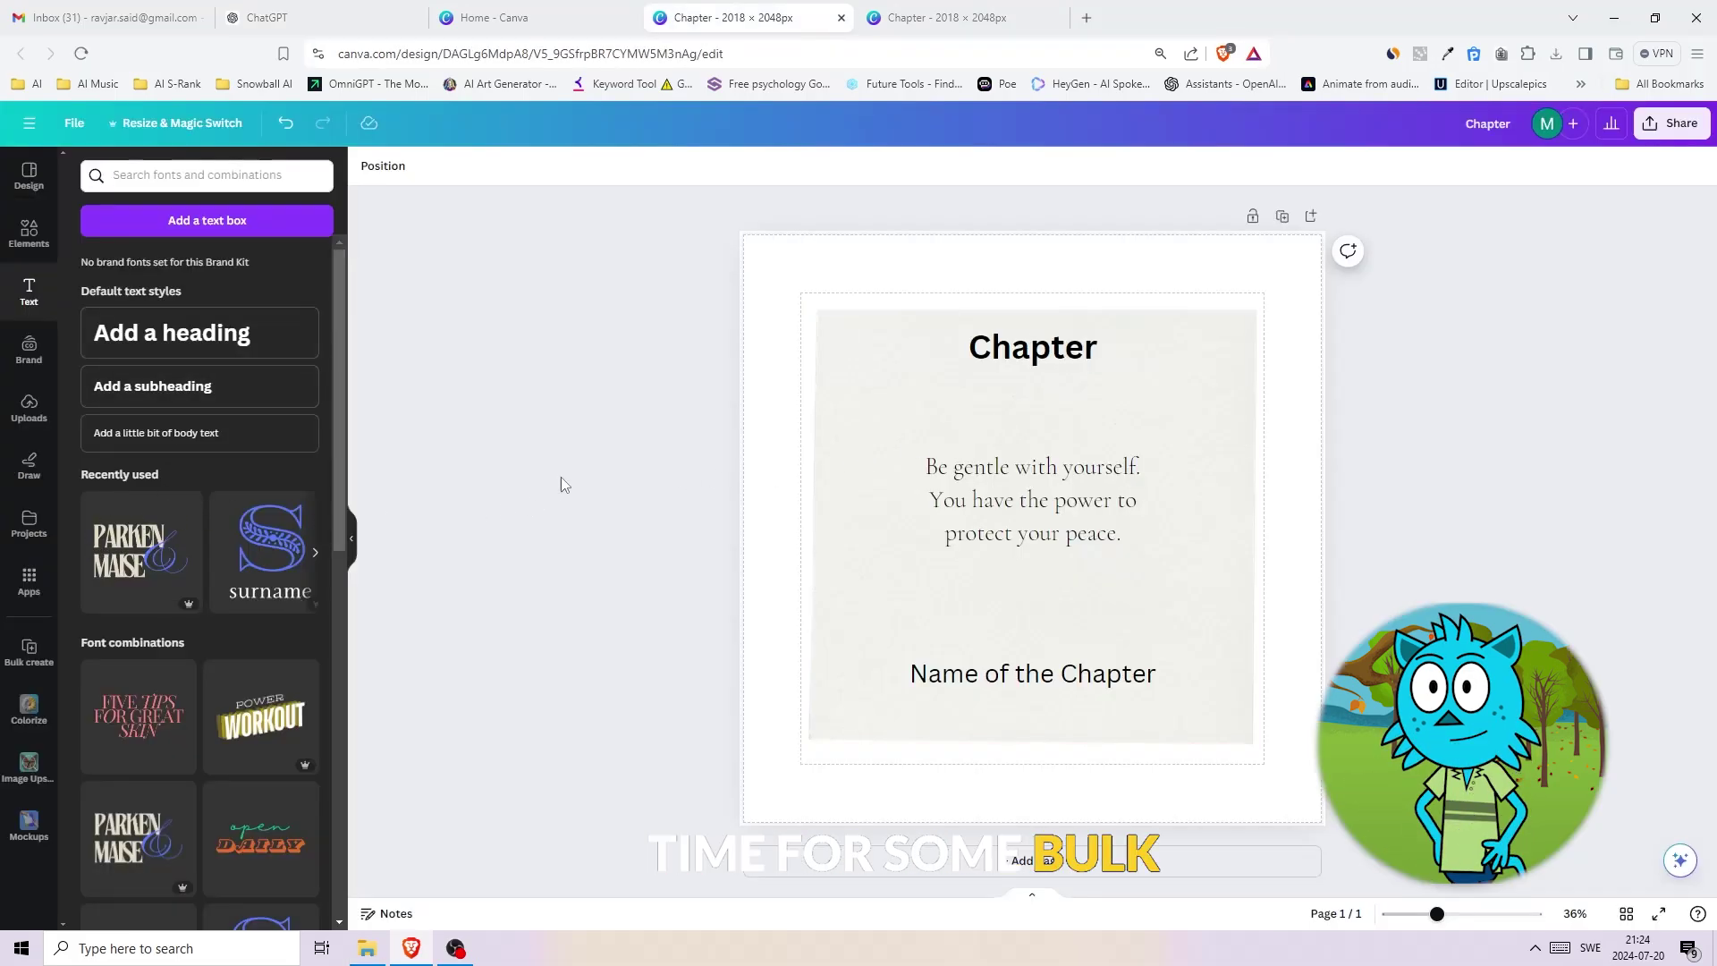
- Upload moses_poem_storybook.csv as the Bulk create data source
left_click(29, 651)
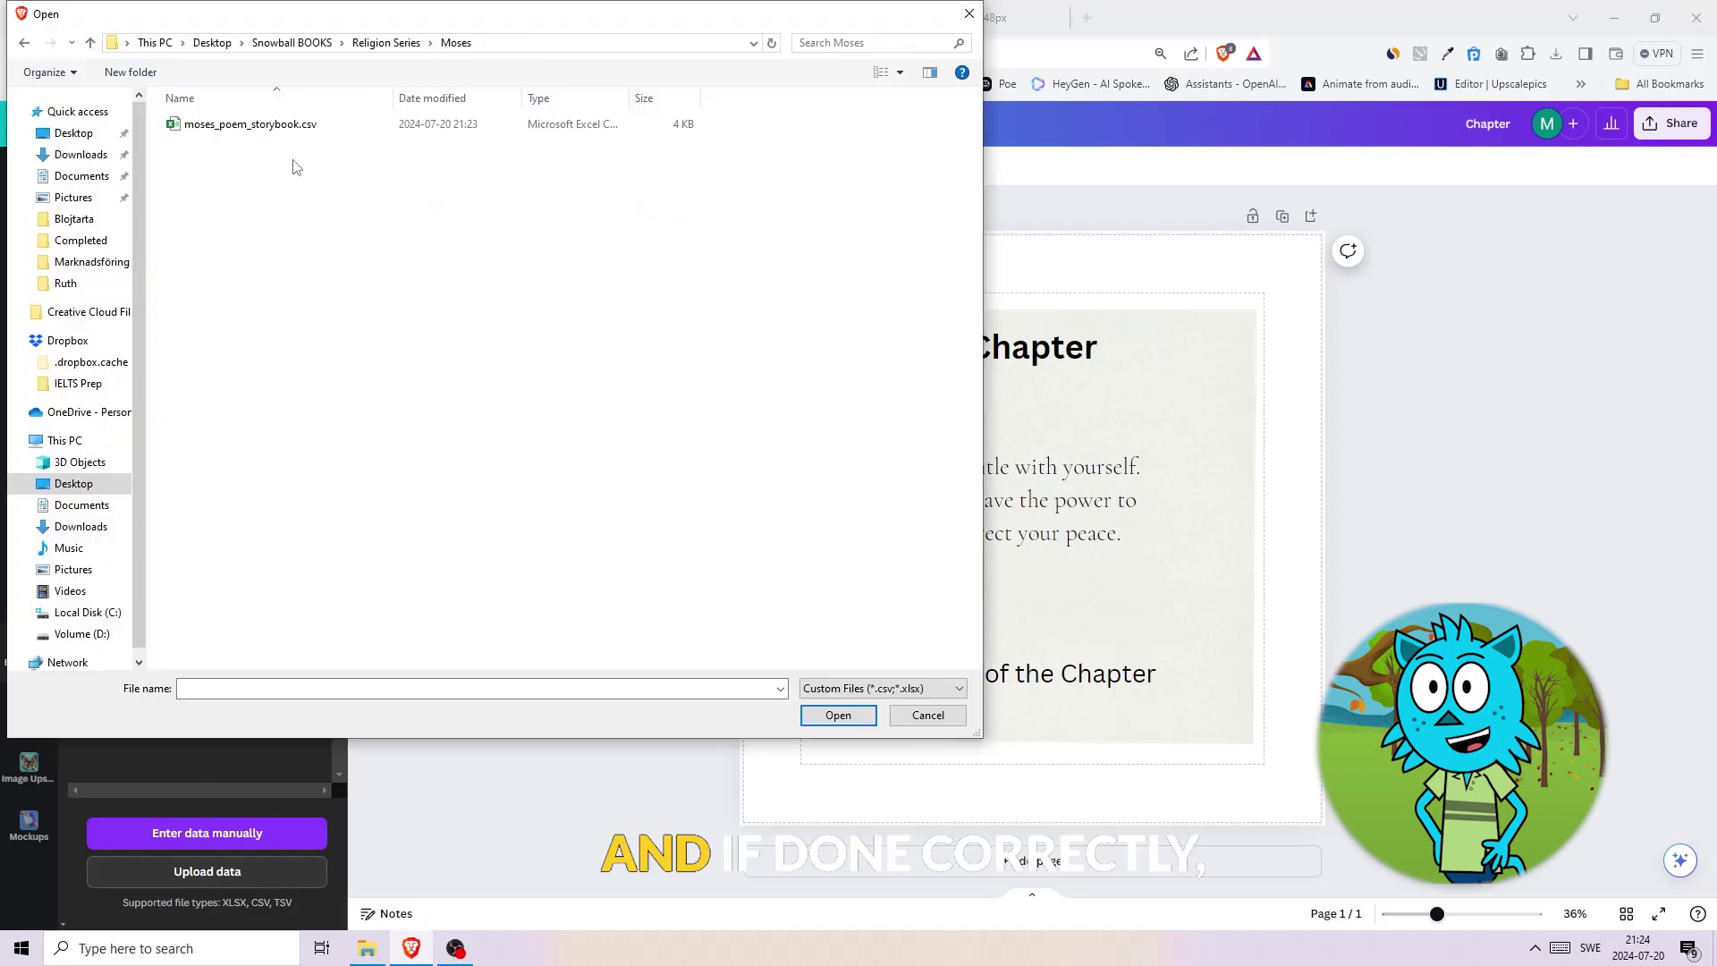
double_click(259, 124)
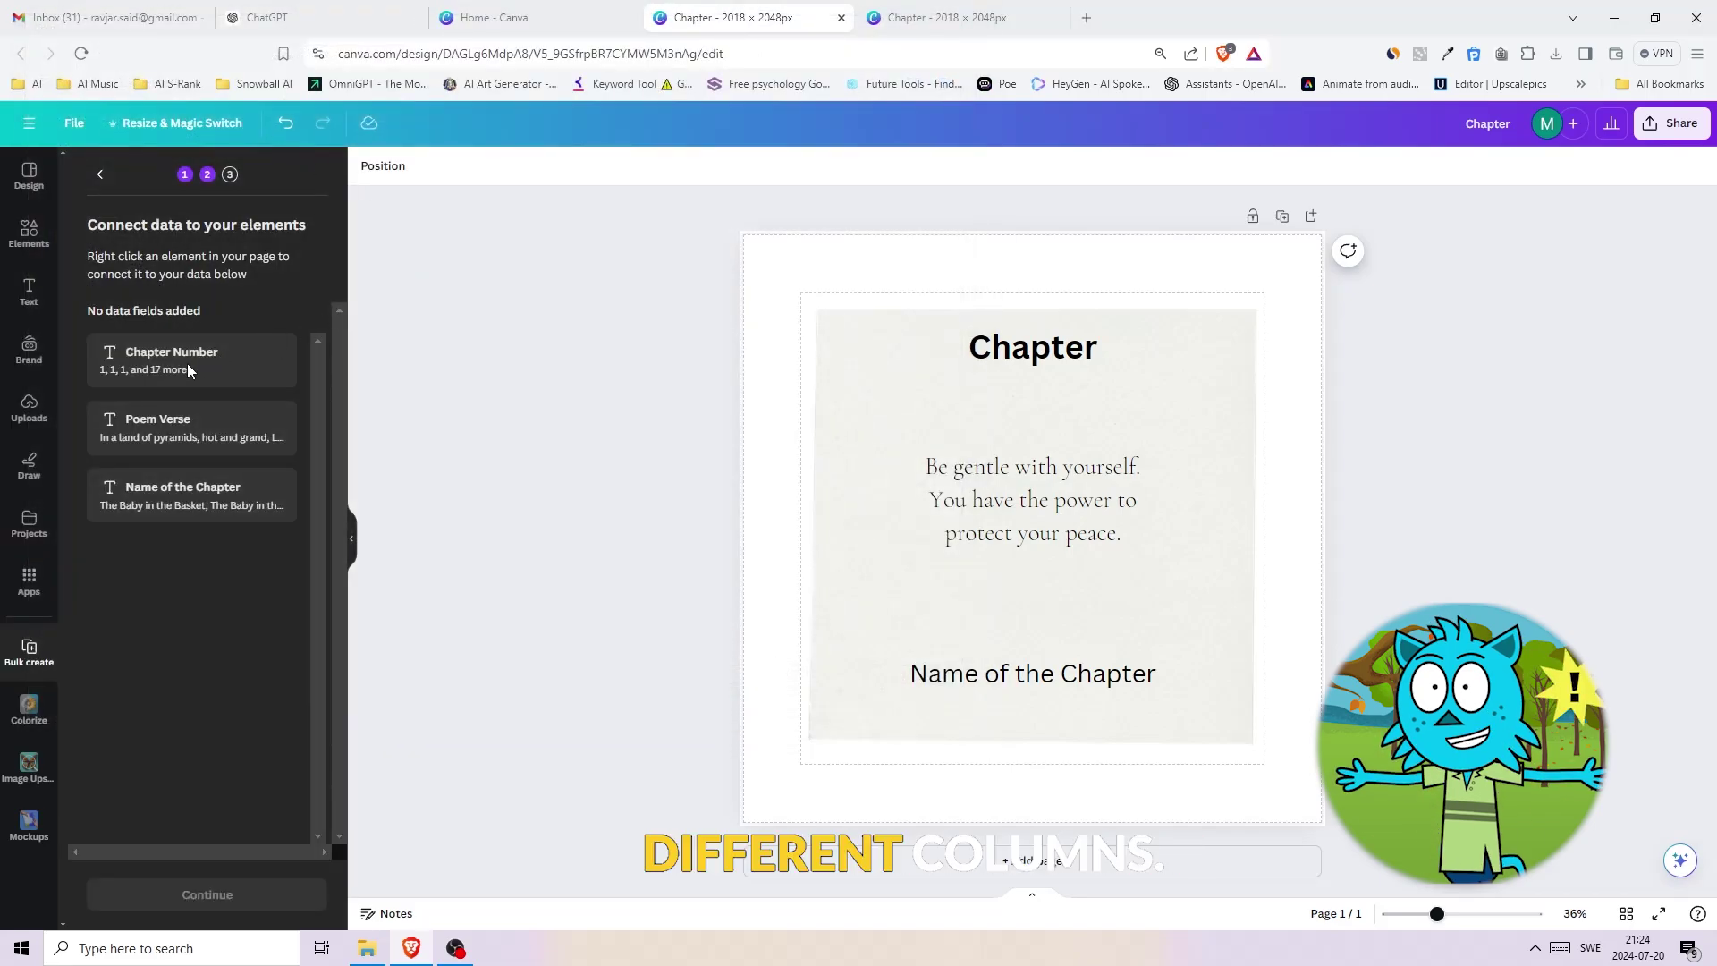
- Connect the Chapter heading text box to the Chapter Number field
left_click(1013, 351)
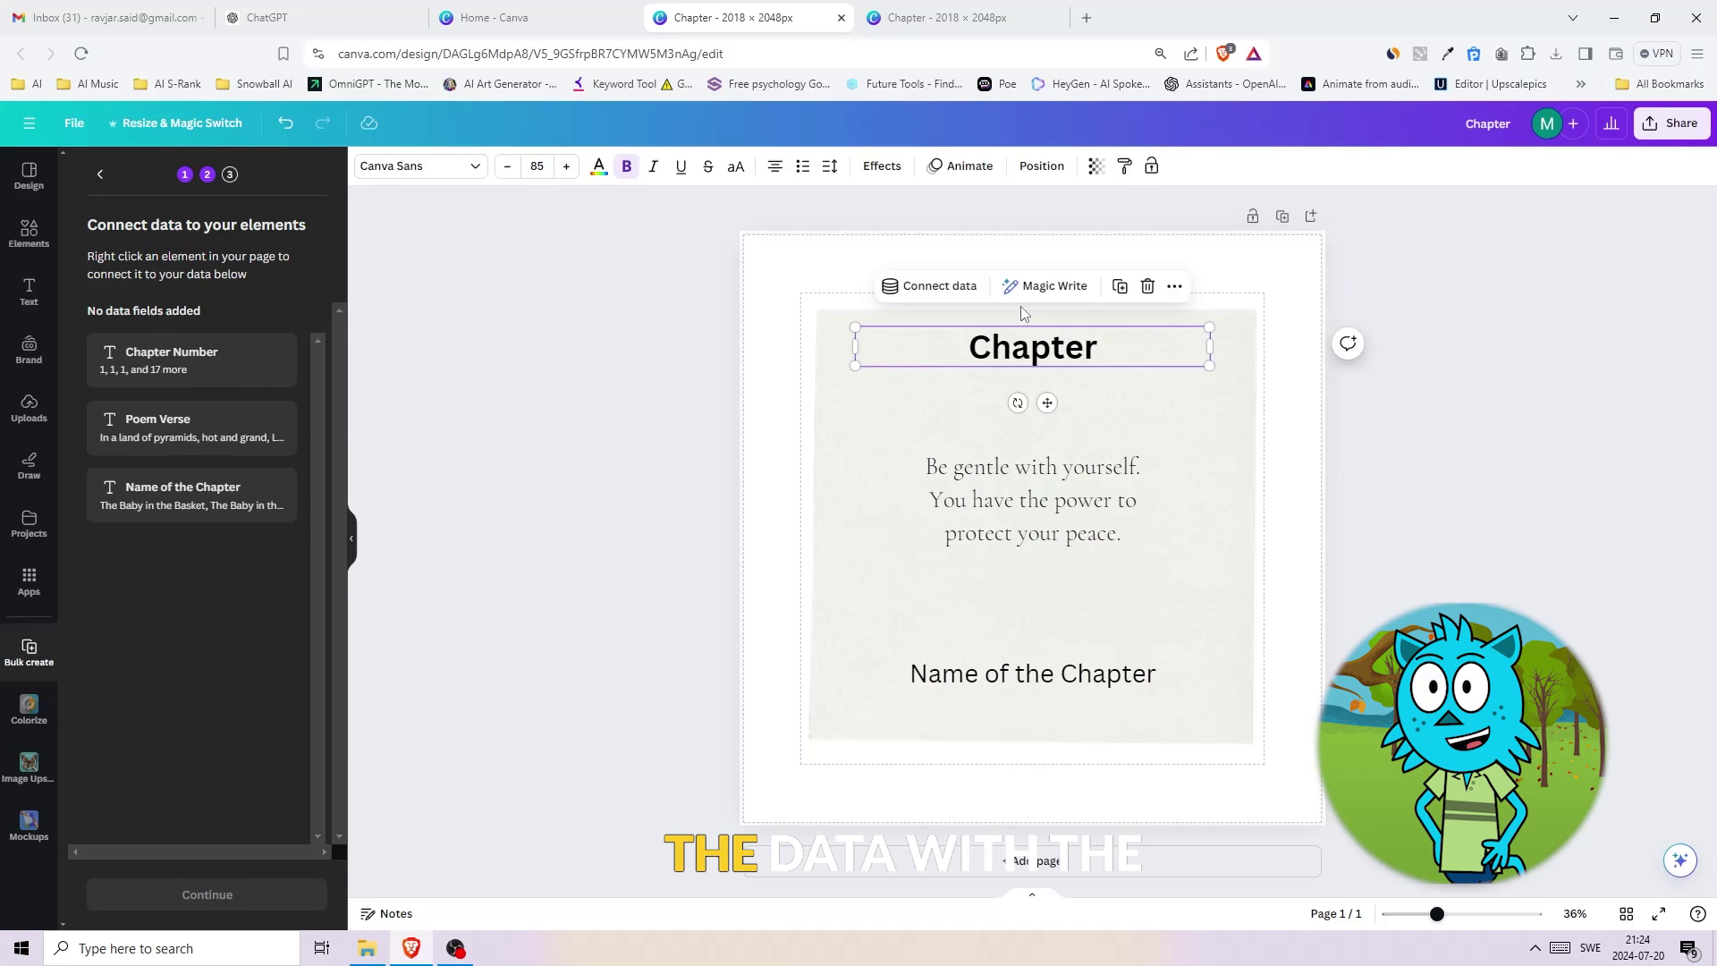
left_click(954, 292)
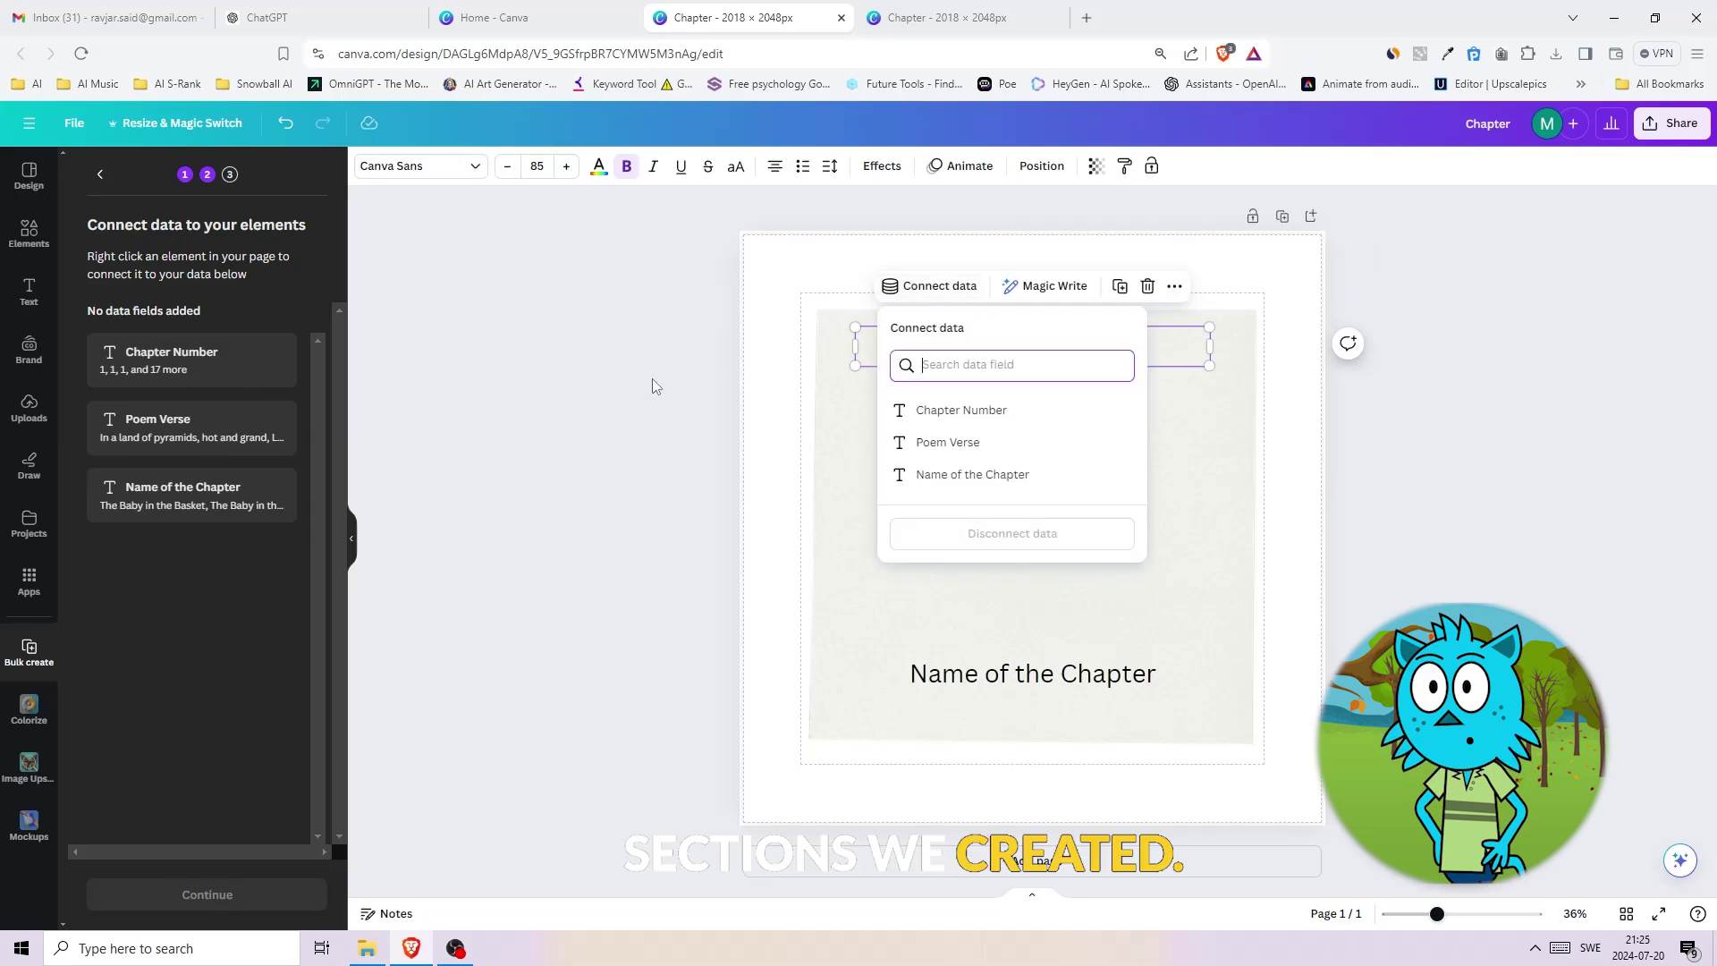
left_click(592, 444)
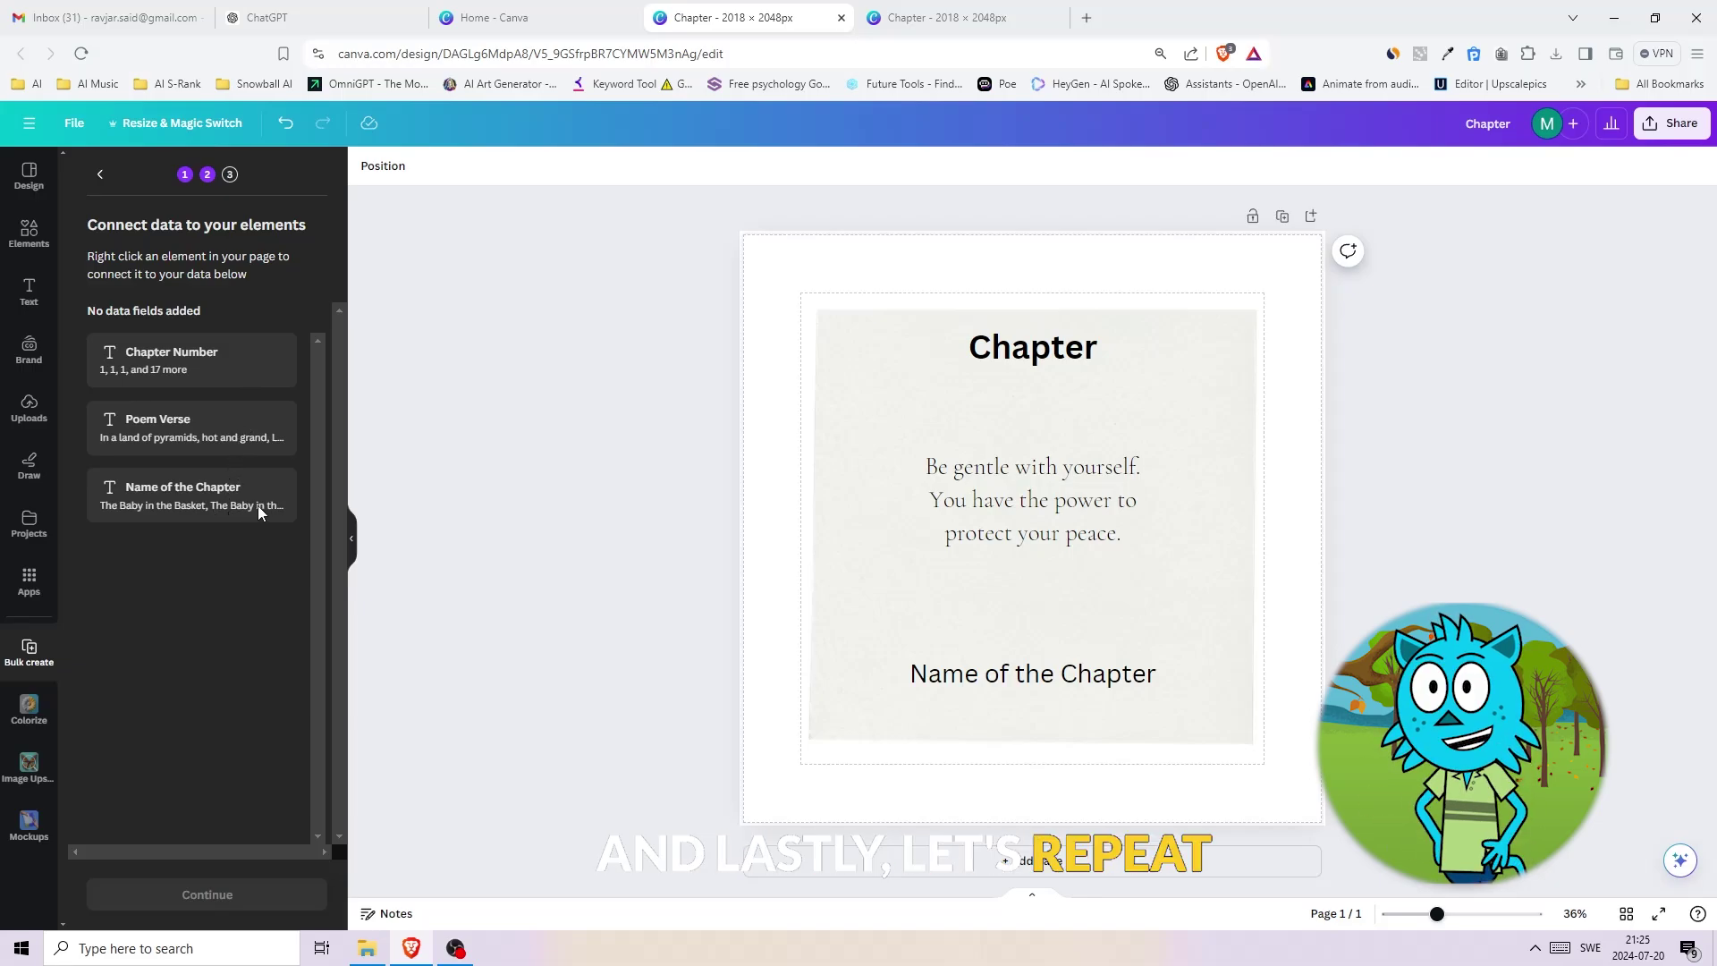
left_click(998, 356)
left_click(944, 290)
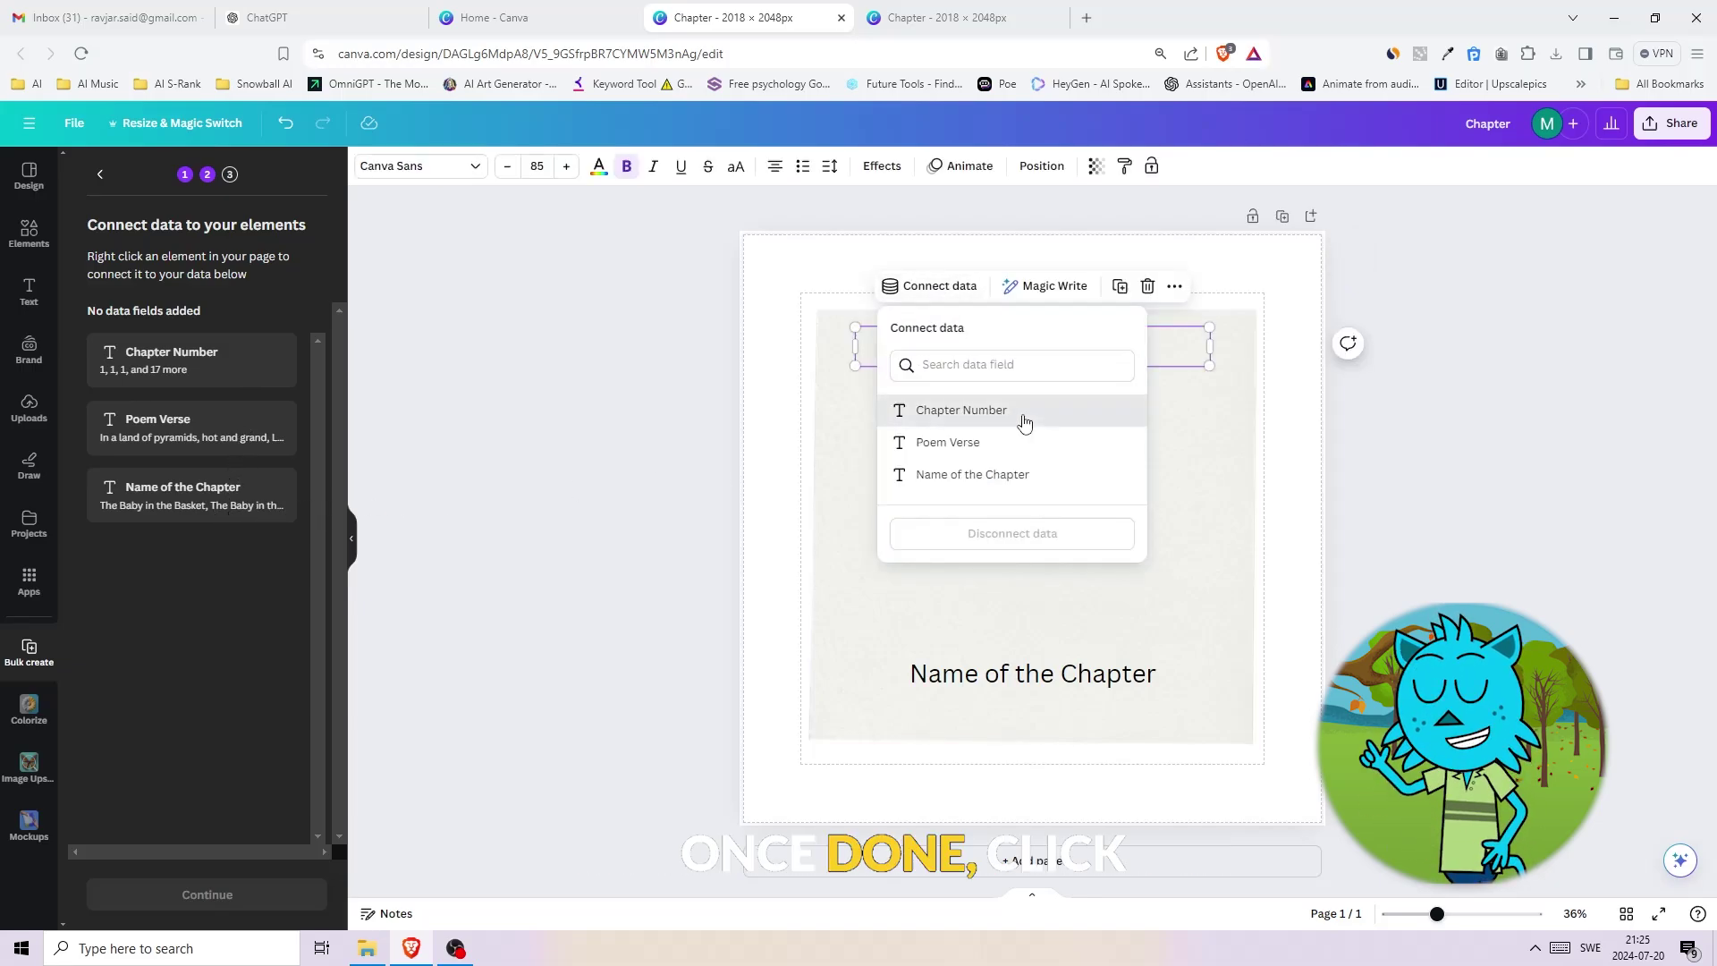
left_click(975, 410)
- Connect the poem text to Poem Verse and the bottom title to Name of the Chapter
left_click(1001, 474)
left_click(953, 419)
left_click(948, 568)
left_click(993, 673)
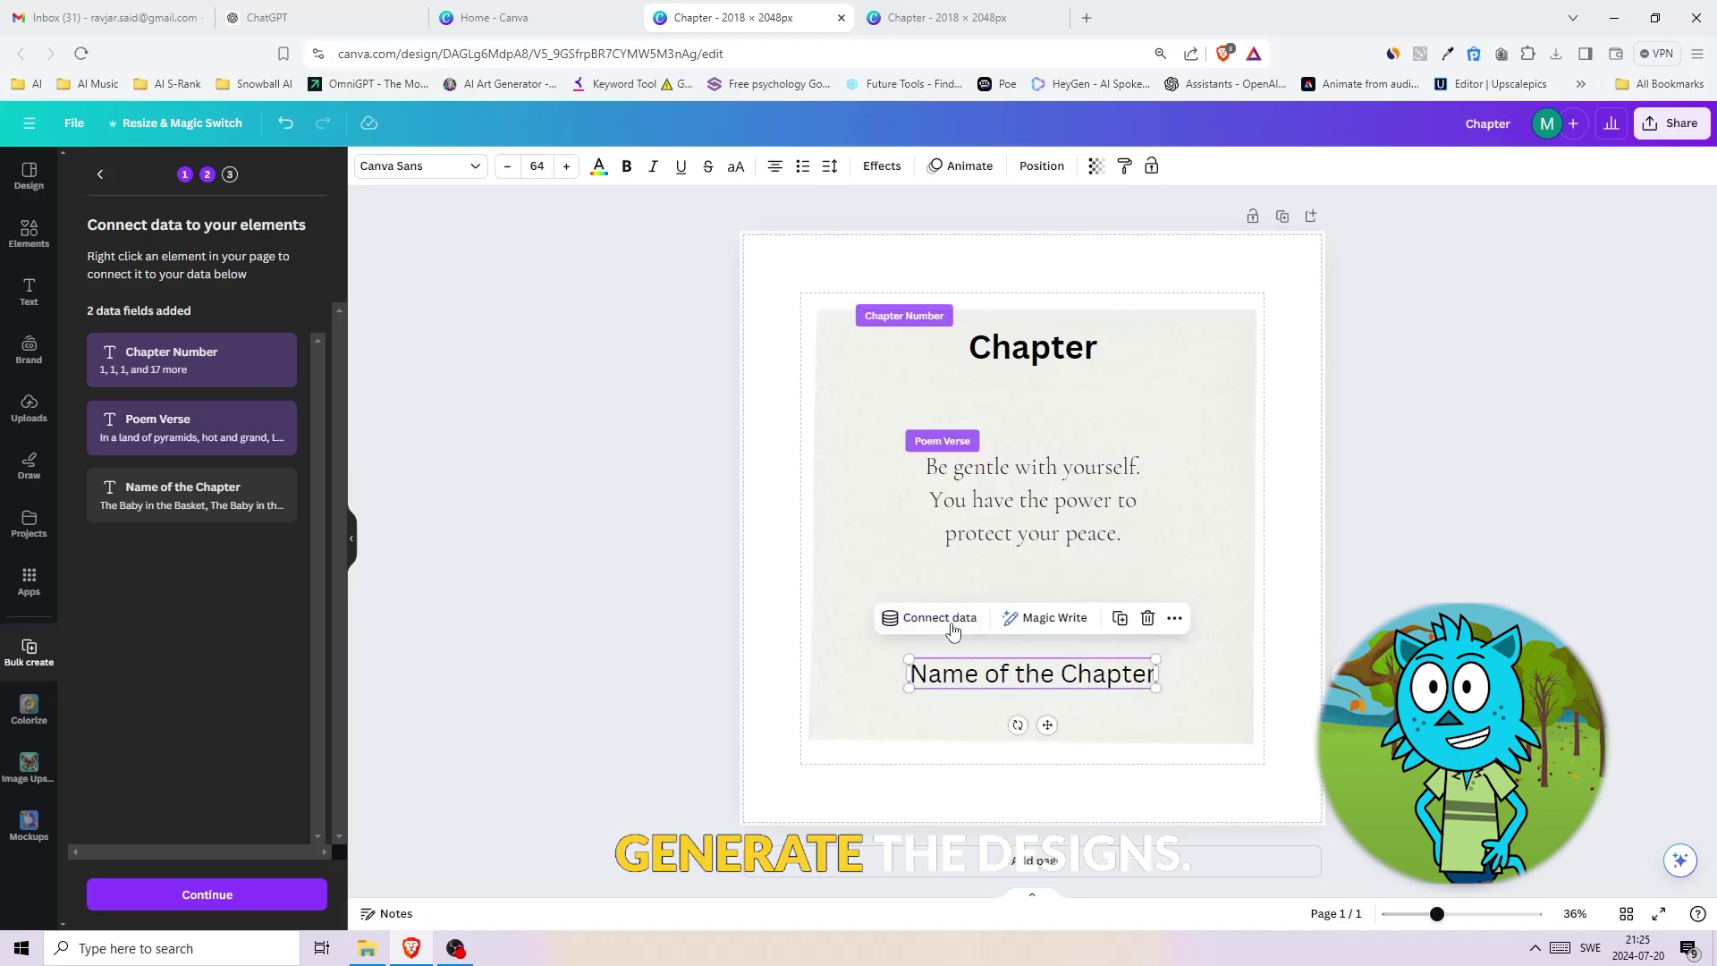
left_click(938, 617)
left_click(966, 806)
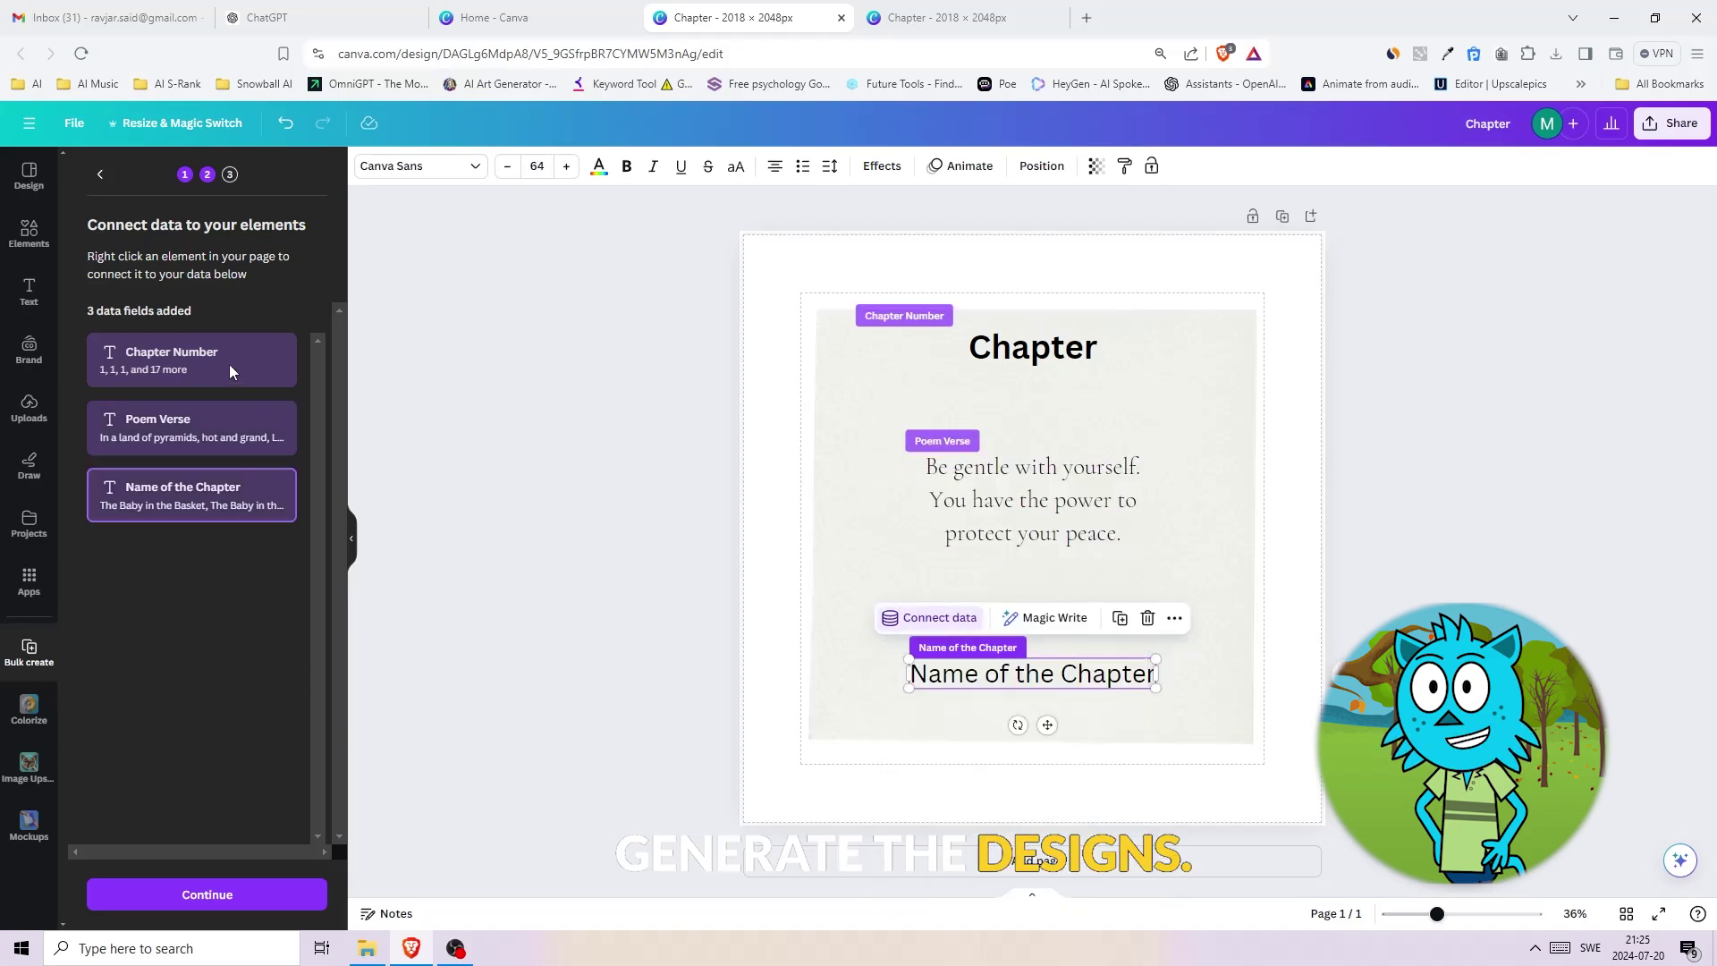
left_click(206, 895)
- Generate the 20 chapter designs from the CSV data
left_click_drag(315, 468, 312, 573)
left_click(215, 897)
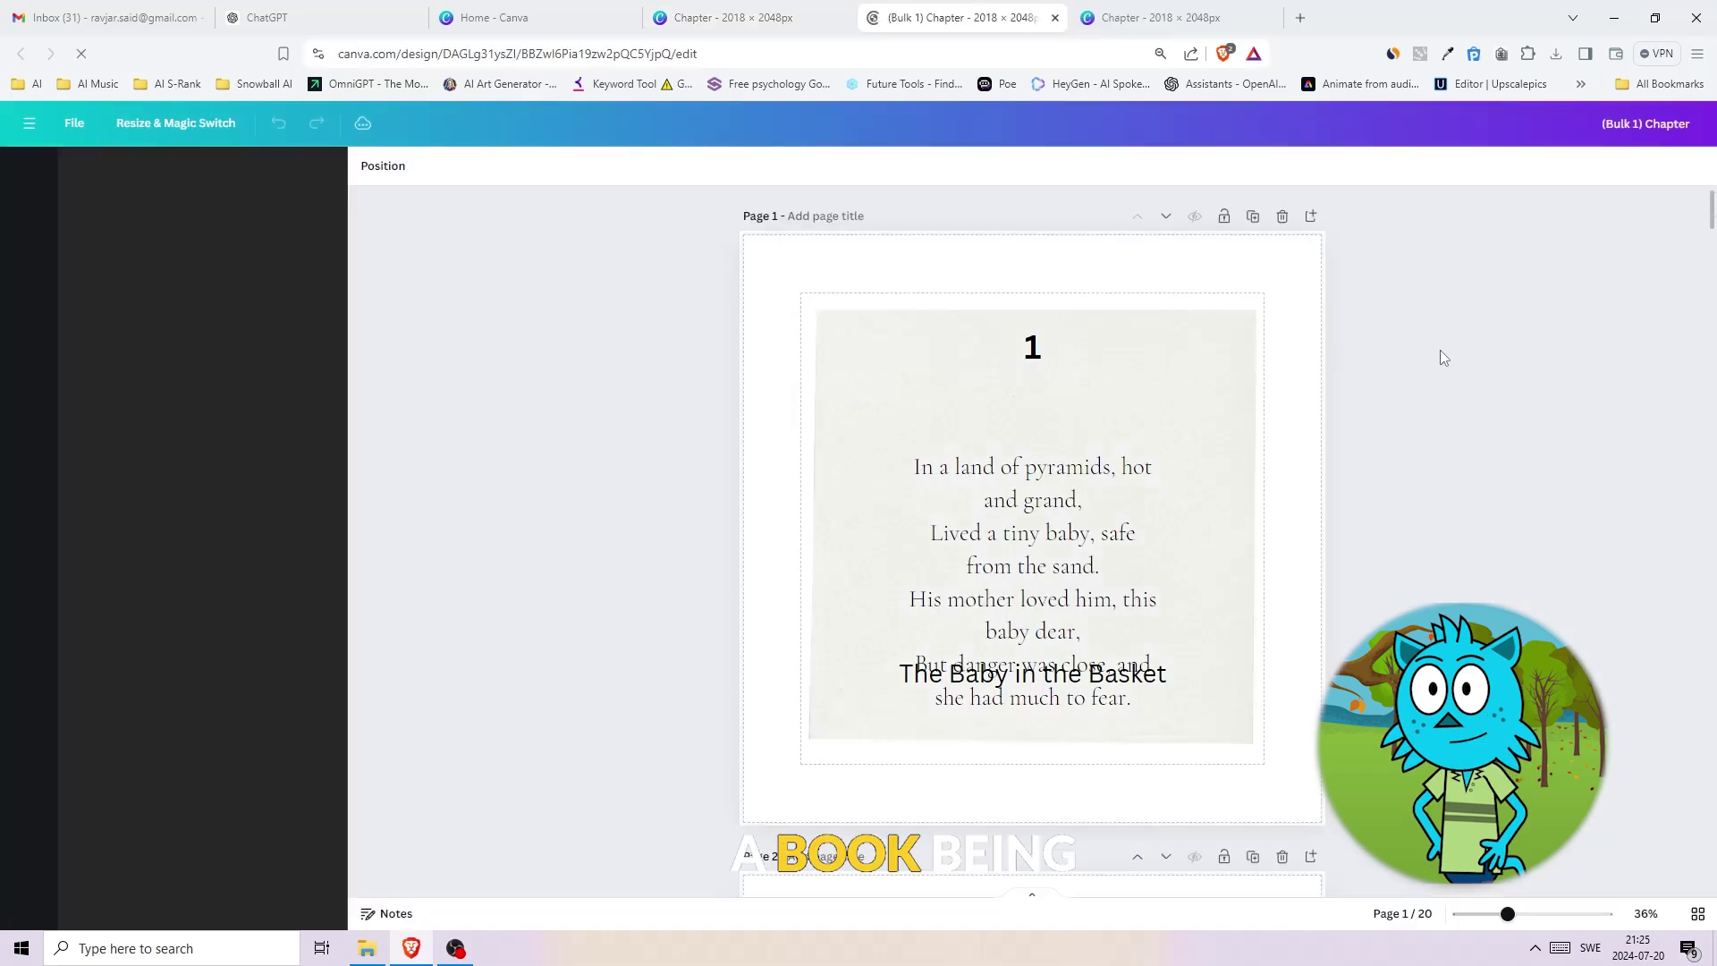
left_click_drag(1713, 219, 1709, 222)
- Widen and re-centre page 1's poem text box and set its font size to 45
left_click(1050, 536)
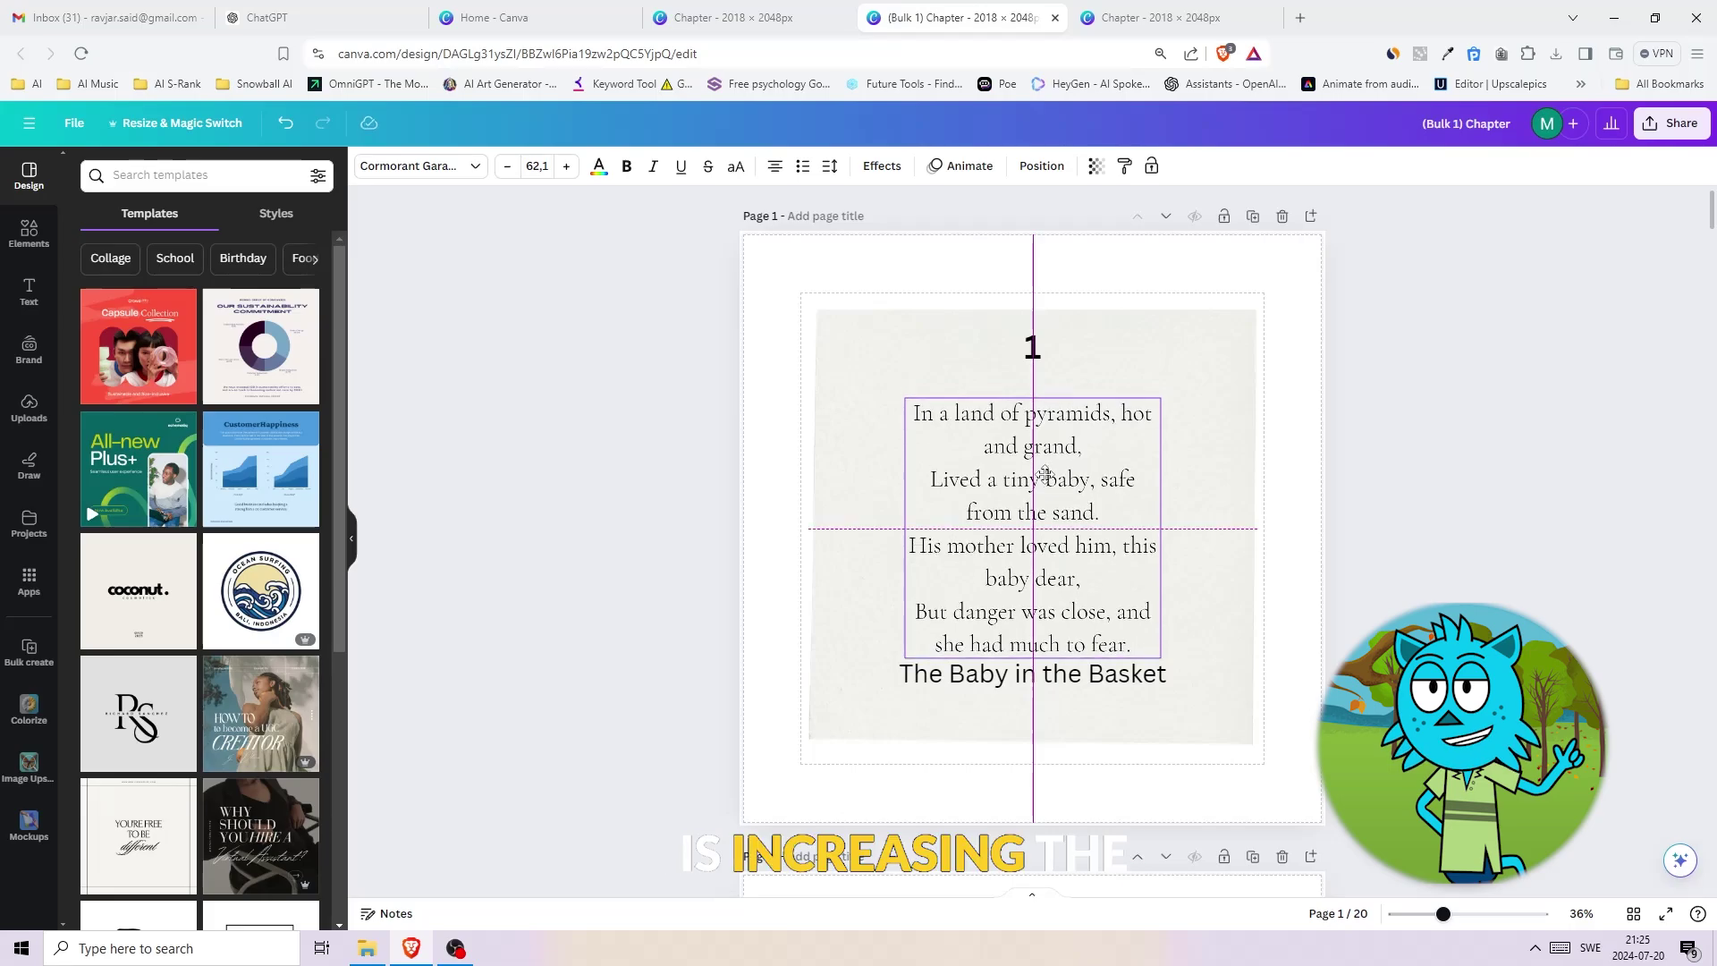
left_click_drag(1161, 528, 1265, 527)
left_click_drag(1113, 485, 1064, 537)
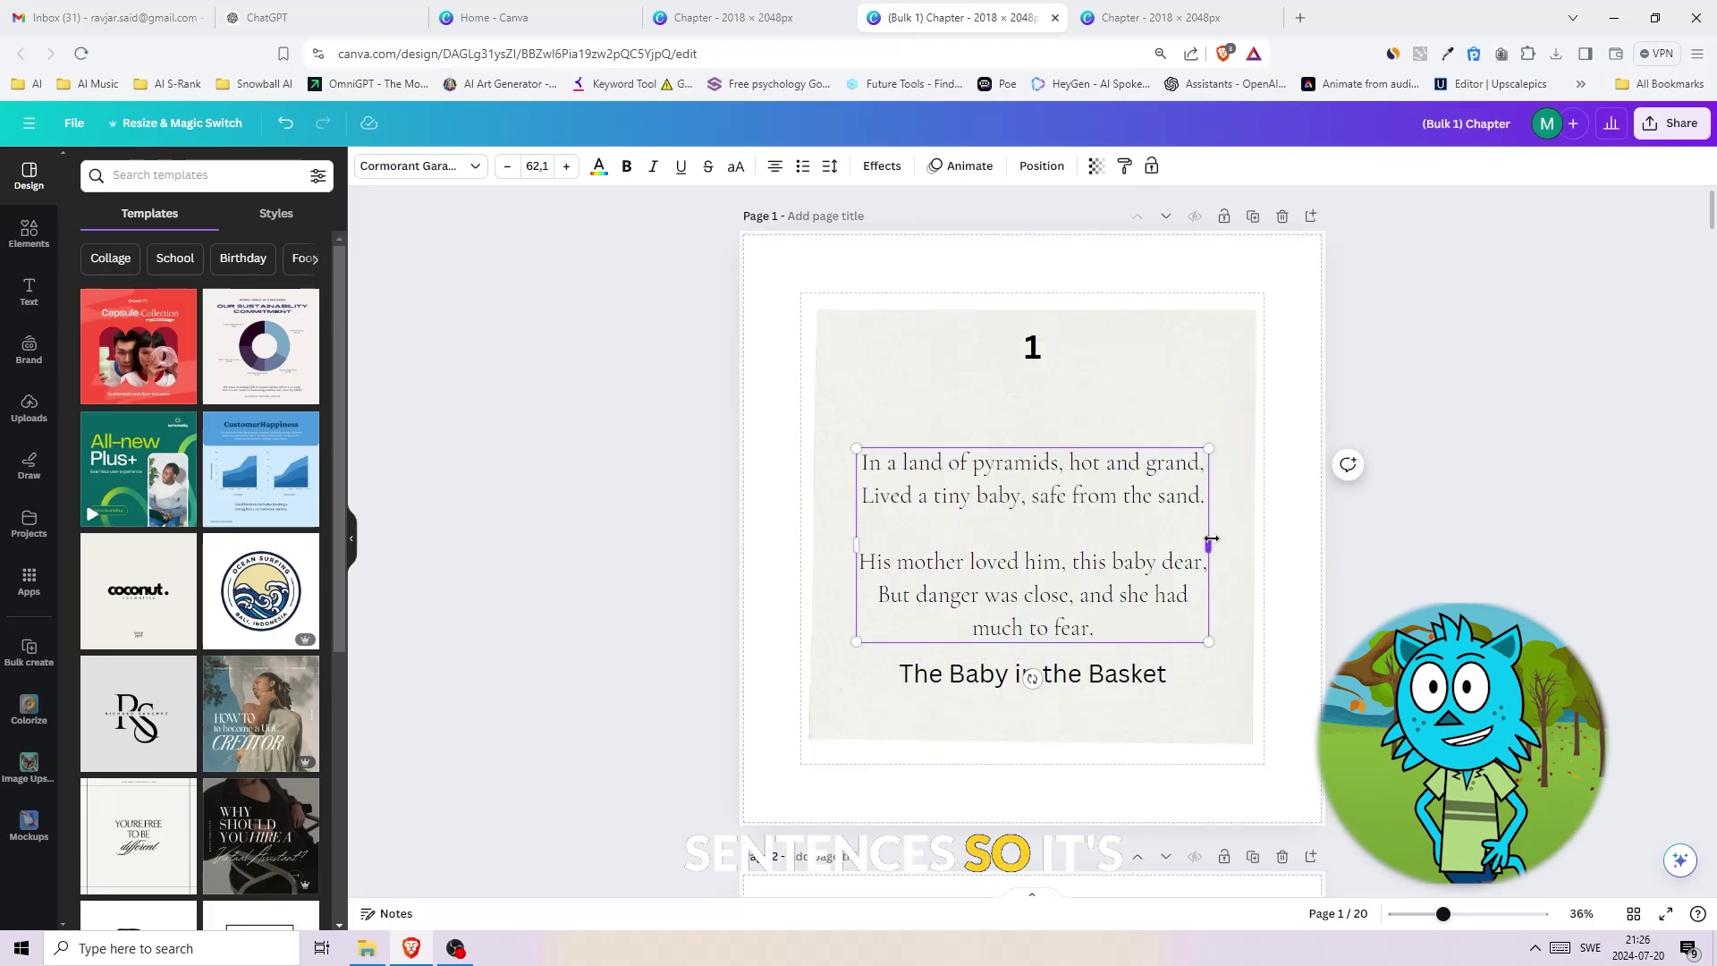
left_click(537, 165)
type("45")
key("Return")
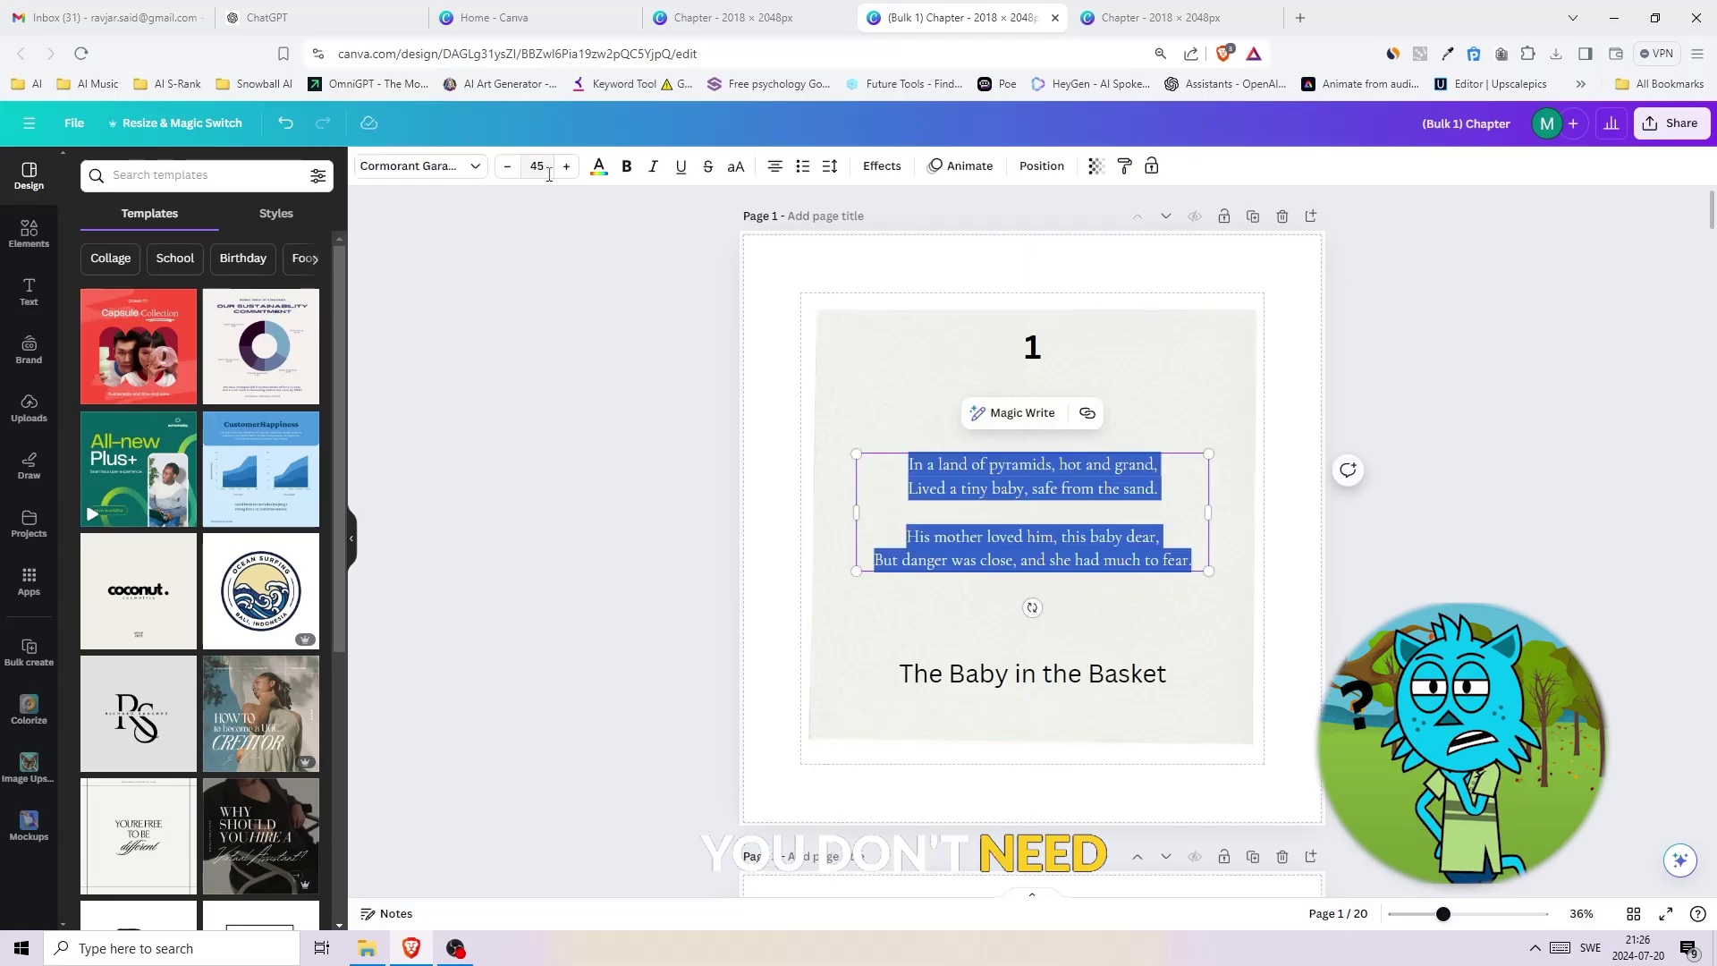
- Set the poem font size to 45 on the next two chapter pages
scroll(1032, 537, "down", 10)
left_click(536, 166)
type("45")
key("Return")
scroll(1031, 536, "down", 10)
left_click(537, 165)
type("45")
key("Return")
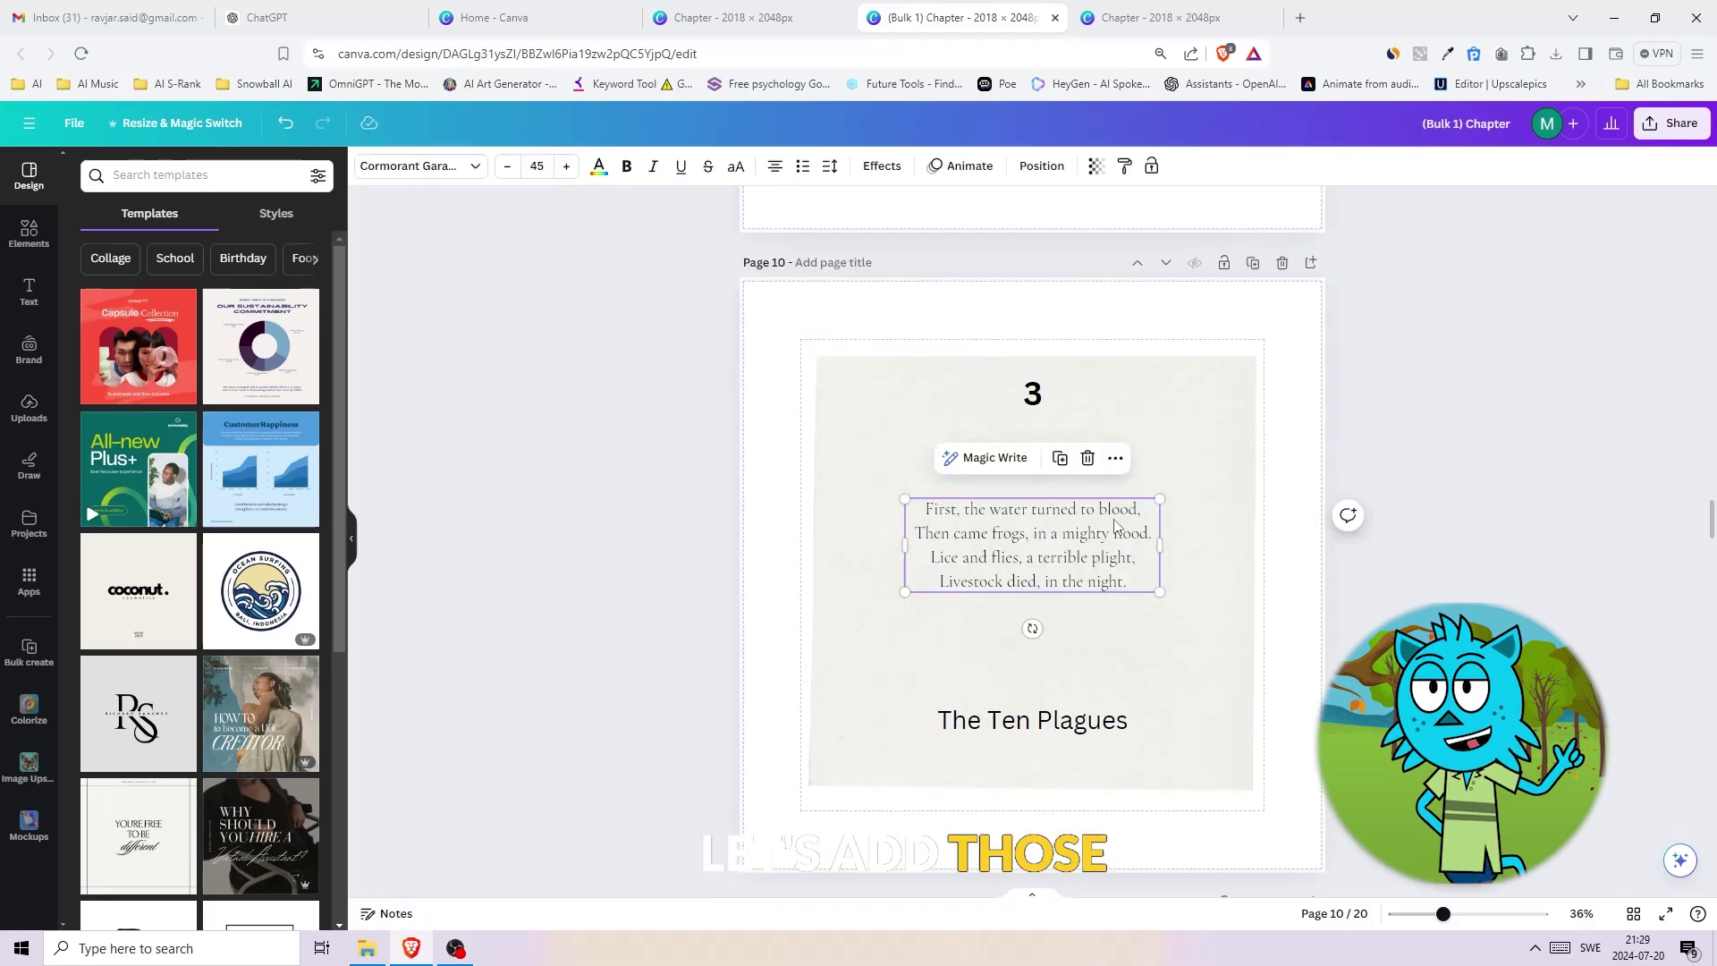
scroll(1032, 537, "up", 5)
scroll(1032, 537, "down", 5)
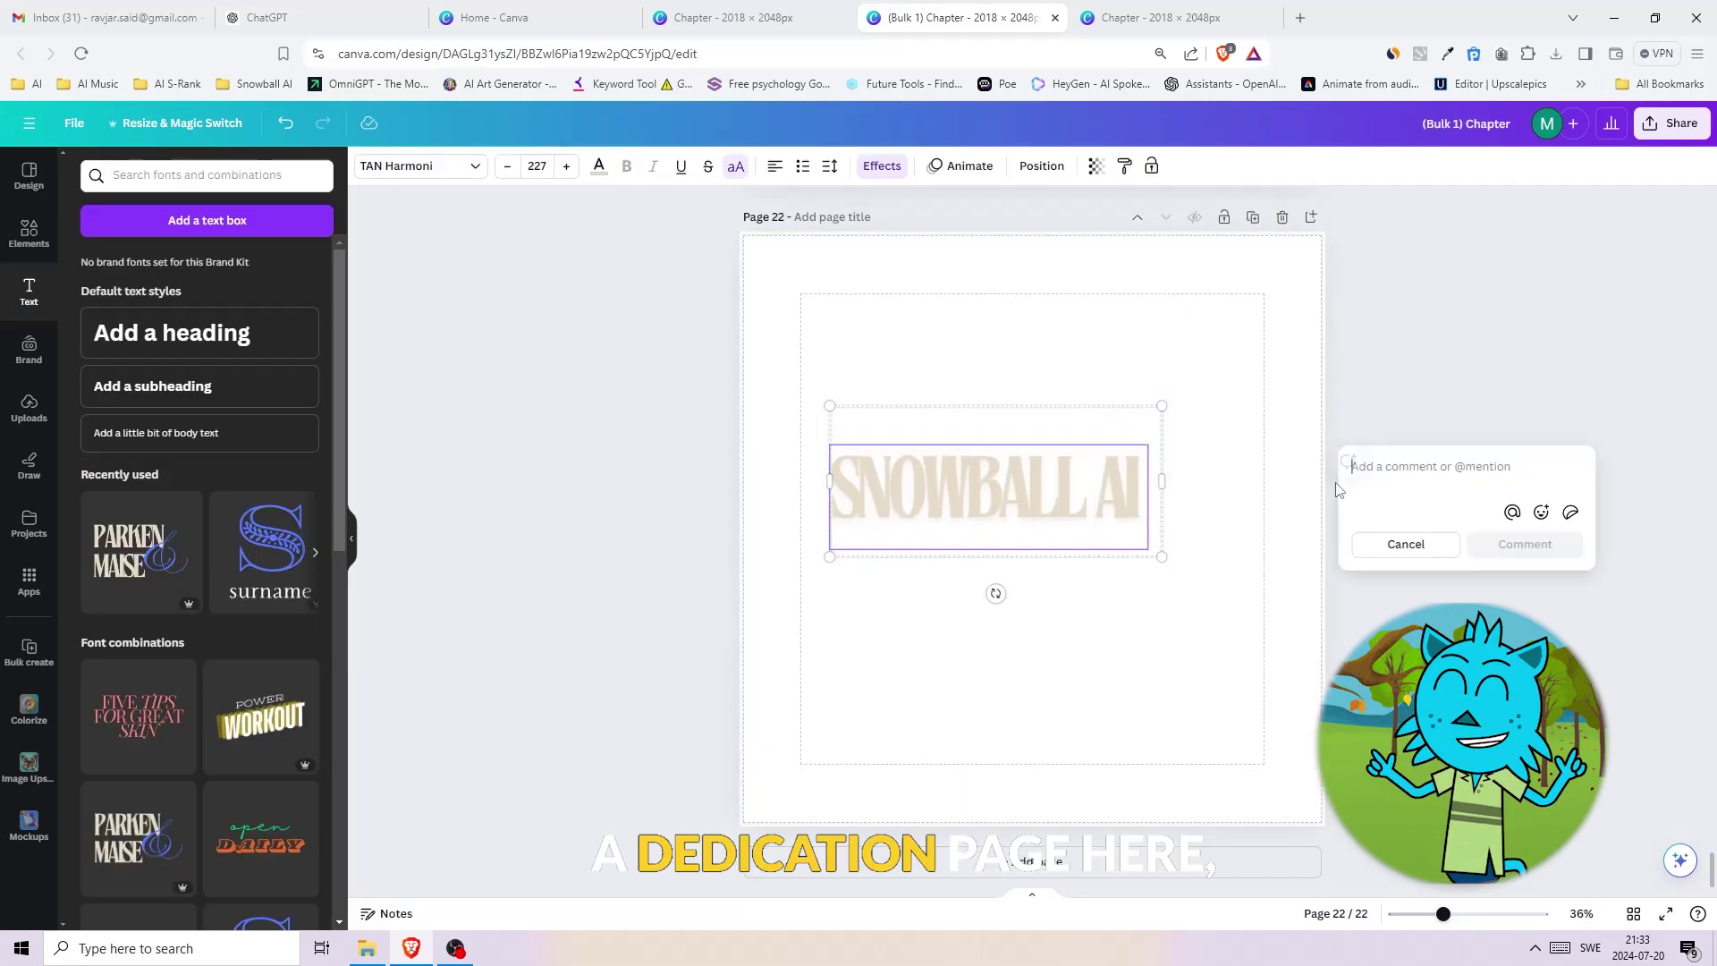
- Replace page 22's body text with the YouTube channel, website and contact e-mail lines
left_click(156, 432)
type("youtube.com/@snowballai")
key("Return")
type("www.snowballai.io")
key("Return")
- Paste the dedication and Dear Reader letter text onto the final pages
type("Dedication This book is lovingly dedicated to all the children of the world. May you find inspiration, courage, and faith in the stories of those who came before us. May the journey of Moses remind you that no matter how difficult the path, with faith and determination, you can overcome any challenge.  To parents and guardians, who nurture the young hearts and minds, guiding them with love and wisdom. Your role is immeasurable, and your efforts are deeply appreciated.")
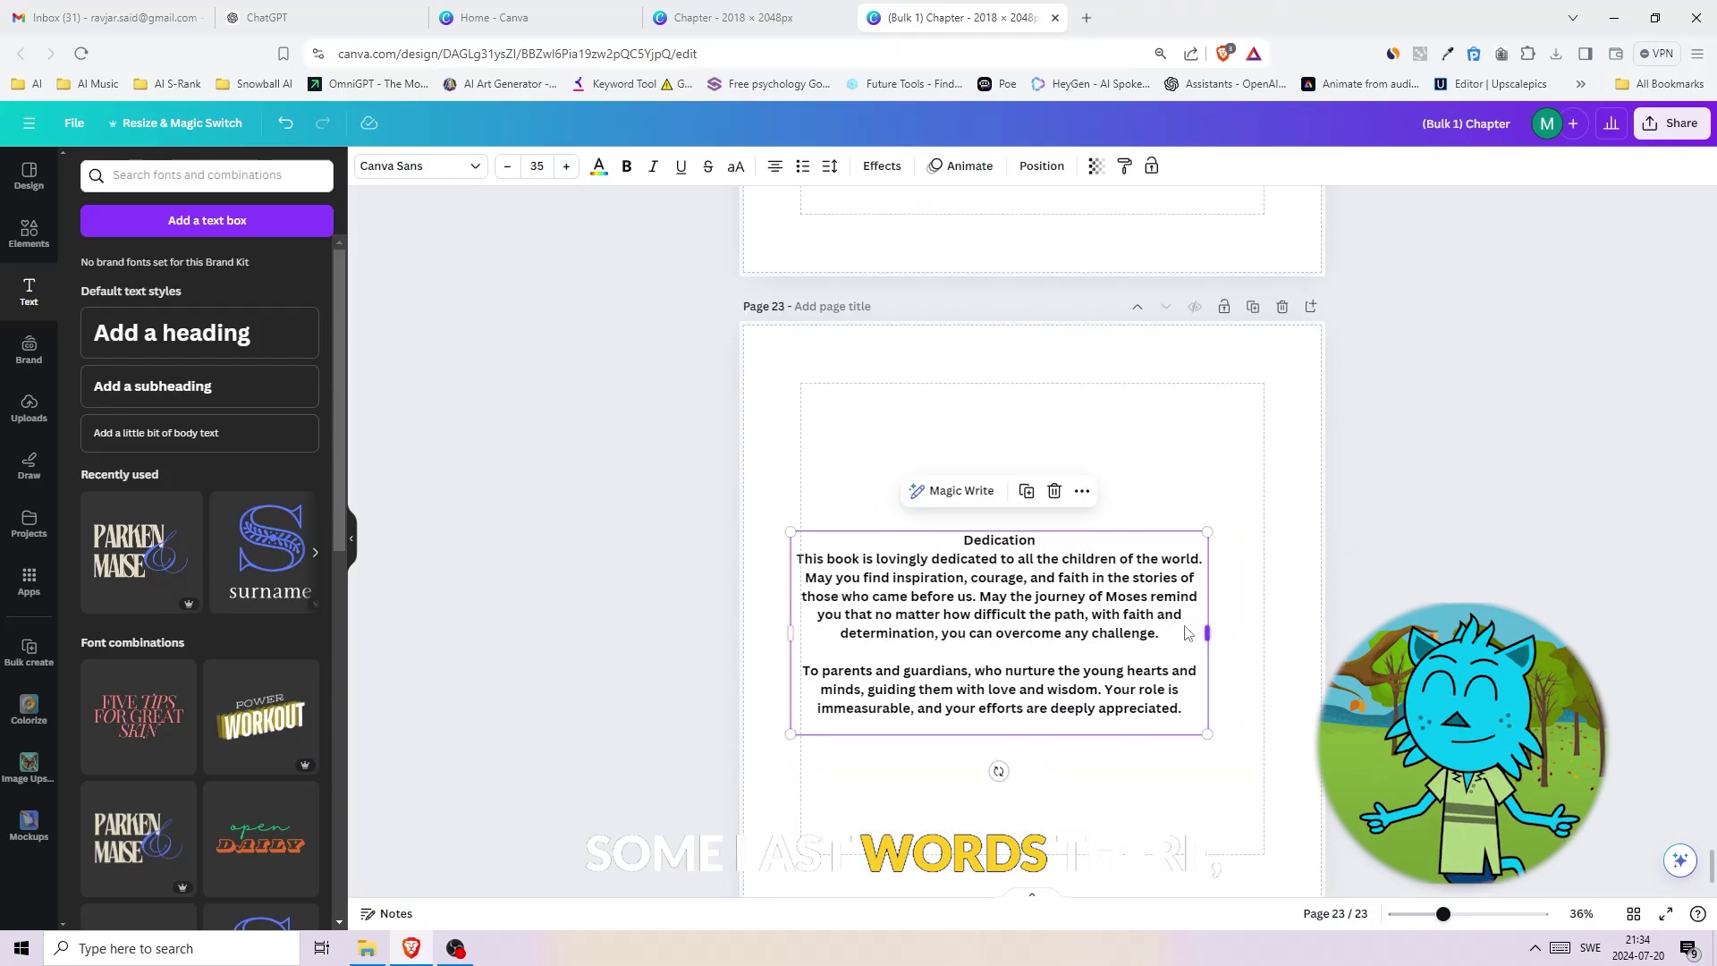
key("Return")
key("Return")
type("Dear Reader,  Thank you for joining us on the journey through the life of Moses. His story is a powerful reminder of faith, leadership, and the enduring promise of hope. We hope that the adventures and lessons shared within these pages inspire you to face your own challenges with courage and determination.  Remember, every journey has its hardships, but with faith and perseverance, you can find your way to your own promised land. May you carry the lessons of Moses in your heart and strive to live a life filled with love, kindness, and purpose. Until the next adventure, keep dreaming, keep believing, and always seek the light within you.  With heartfelt wishes, Ravjar")
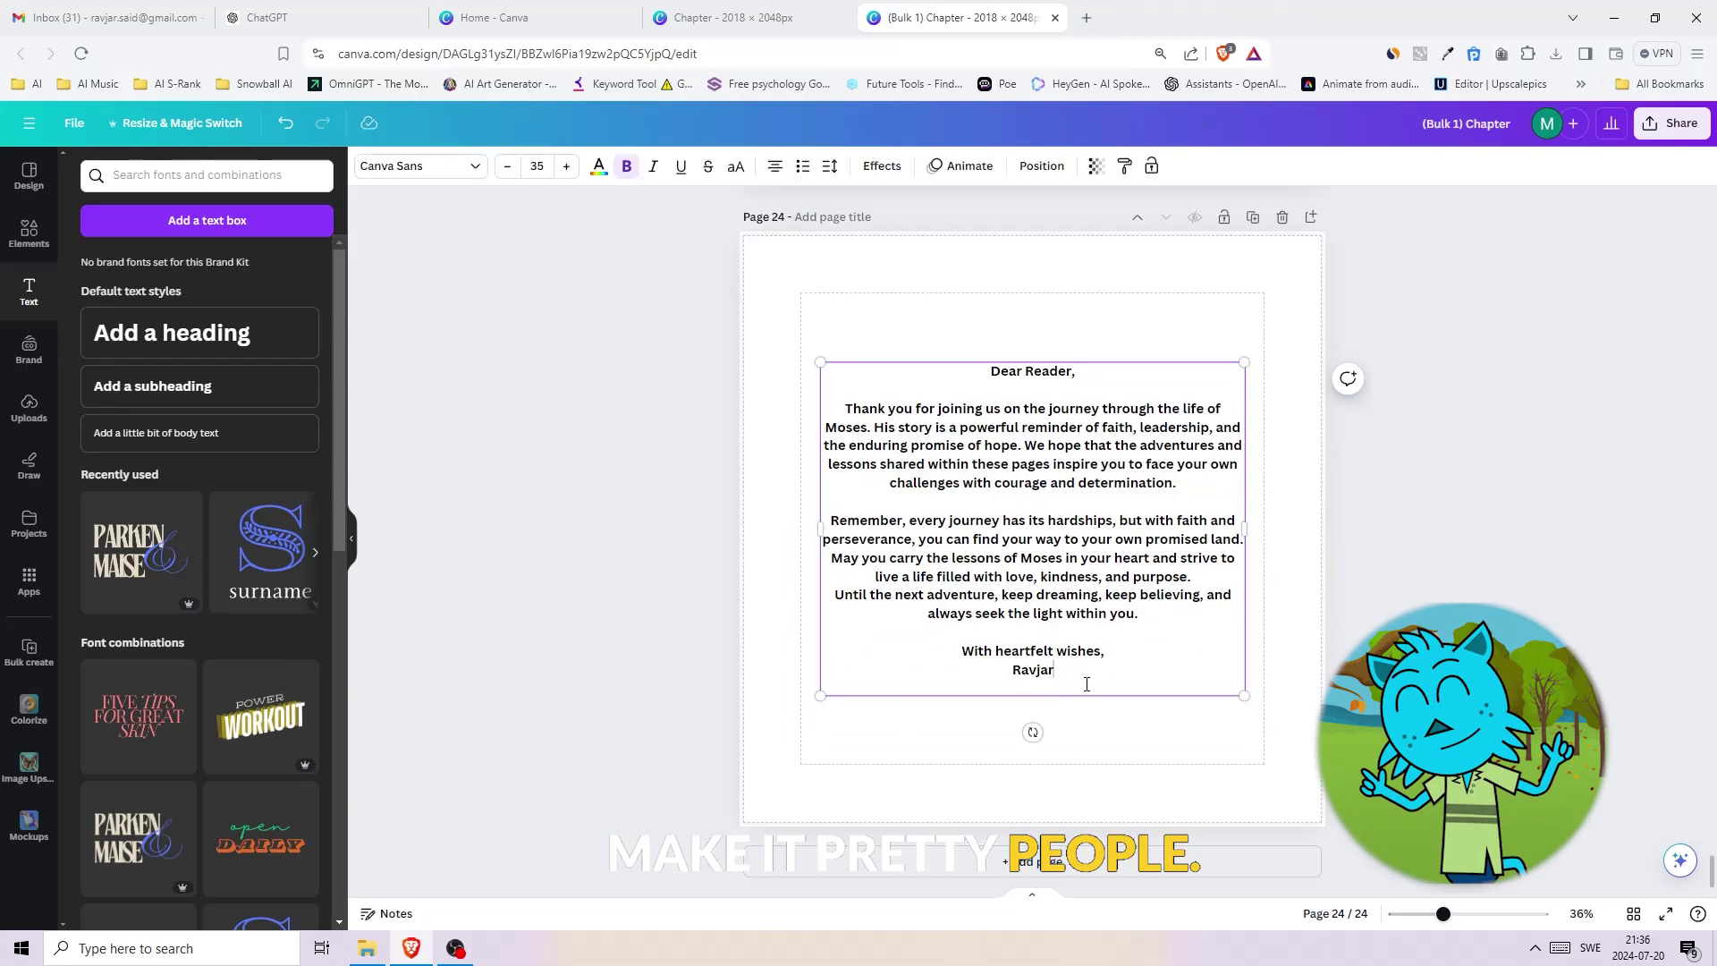
- Download all 25 pages of the Moses book as a PDF Print file
type("S.")
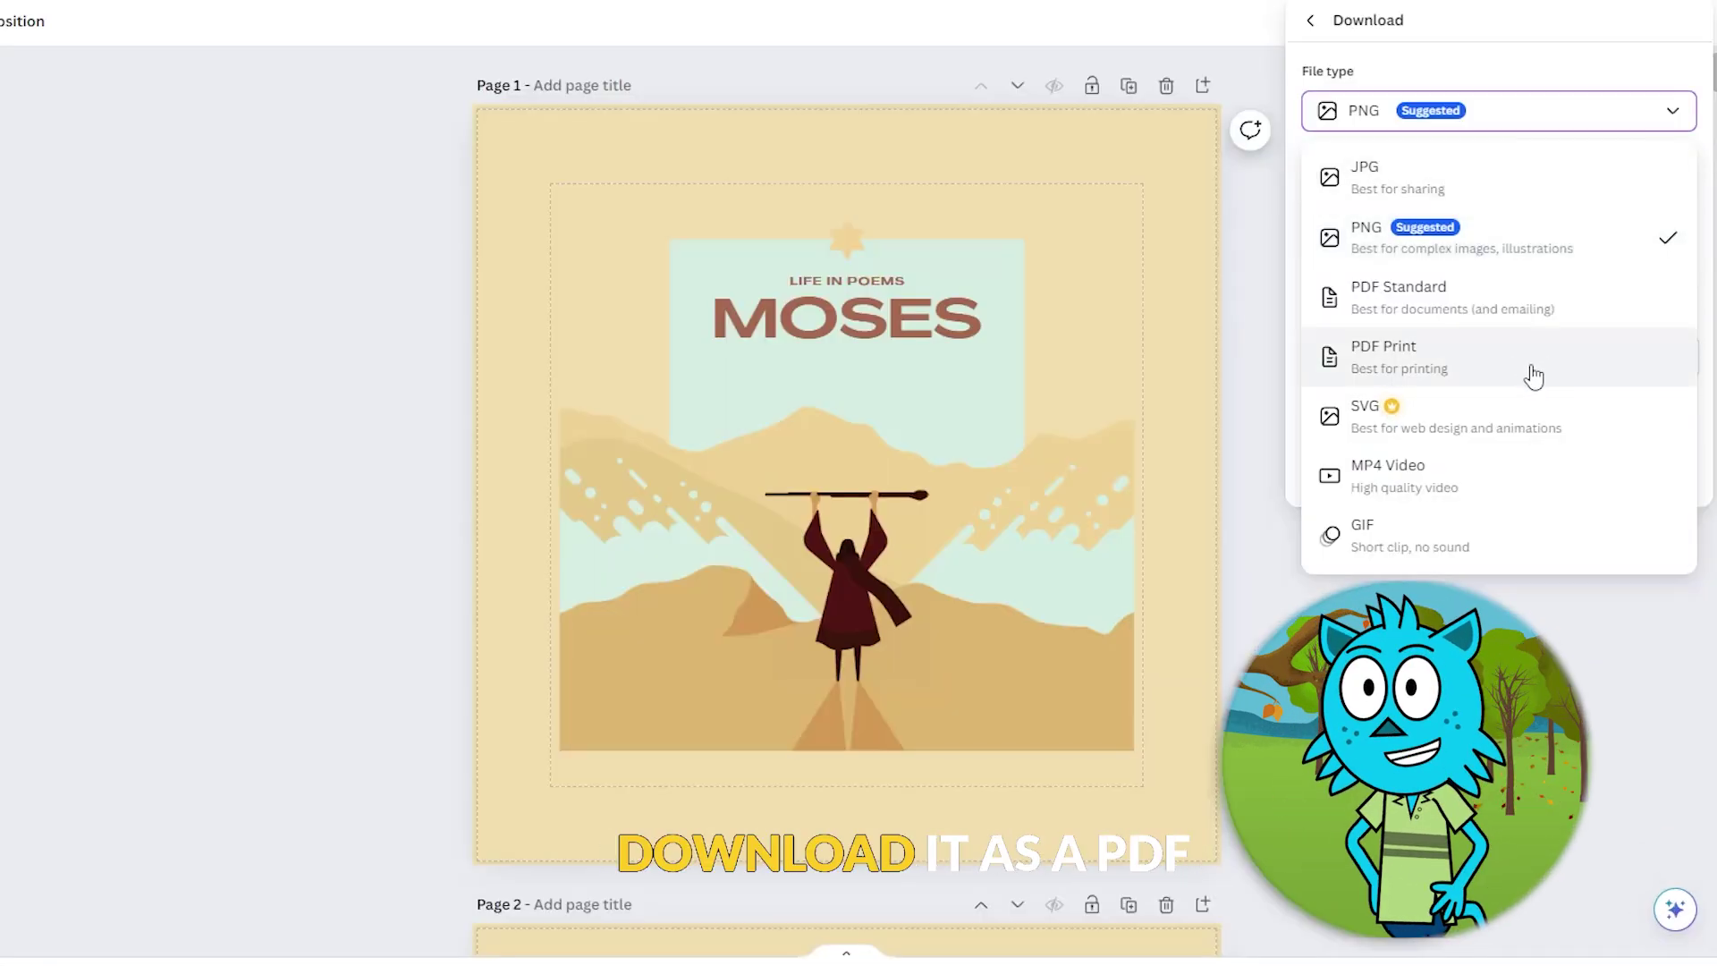
left_click(1529, 371)
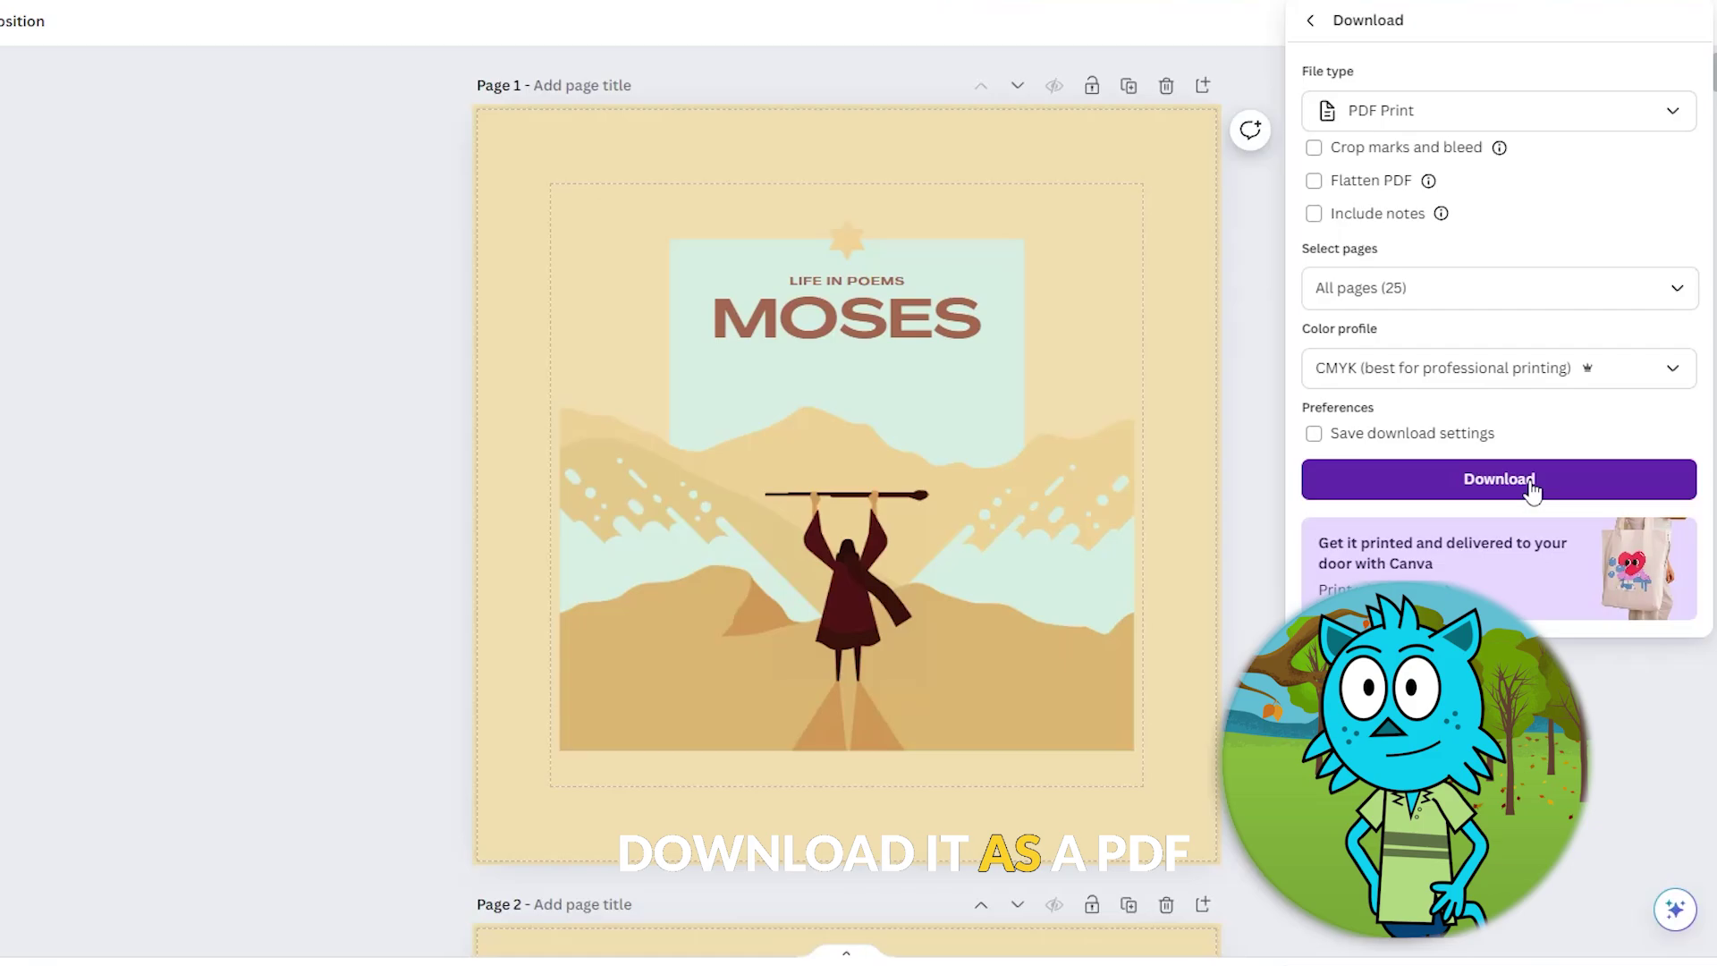
left_click(1530, 488)
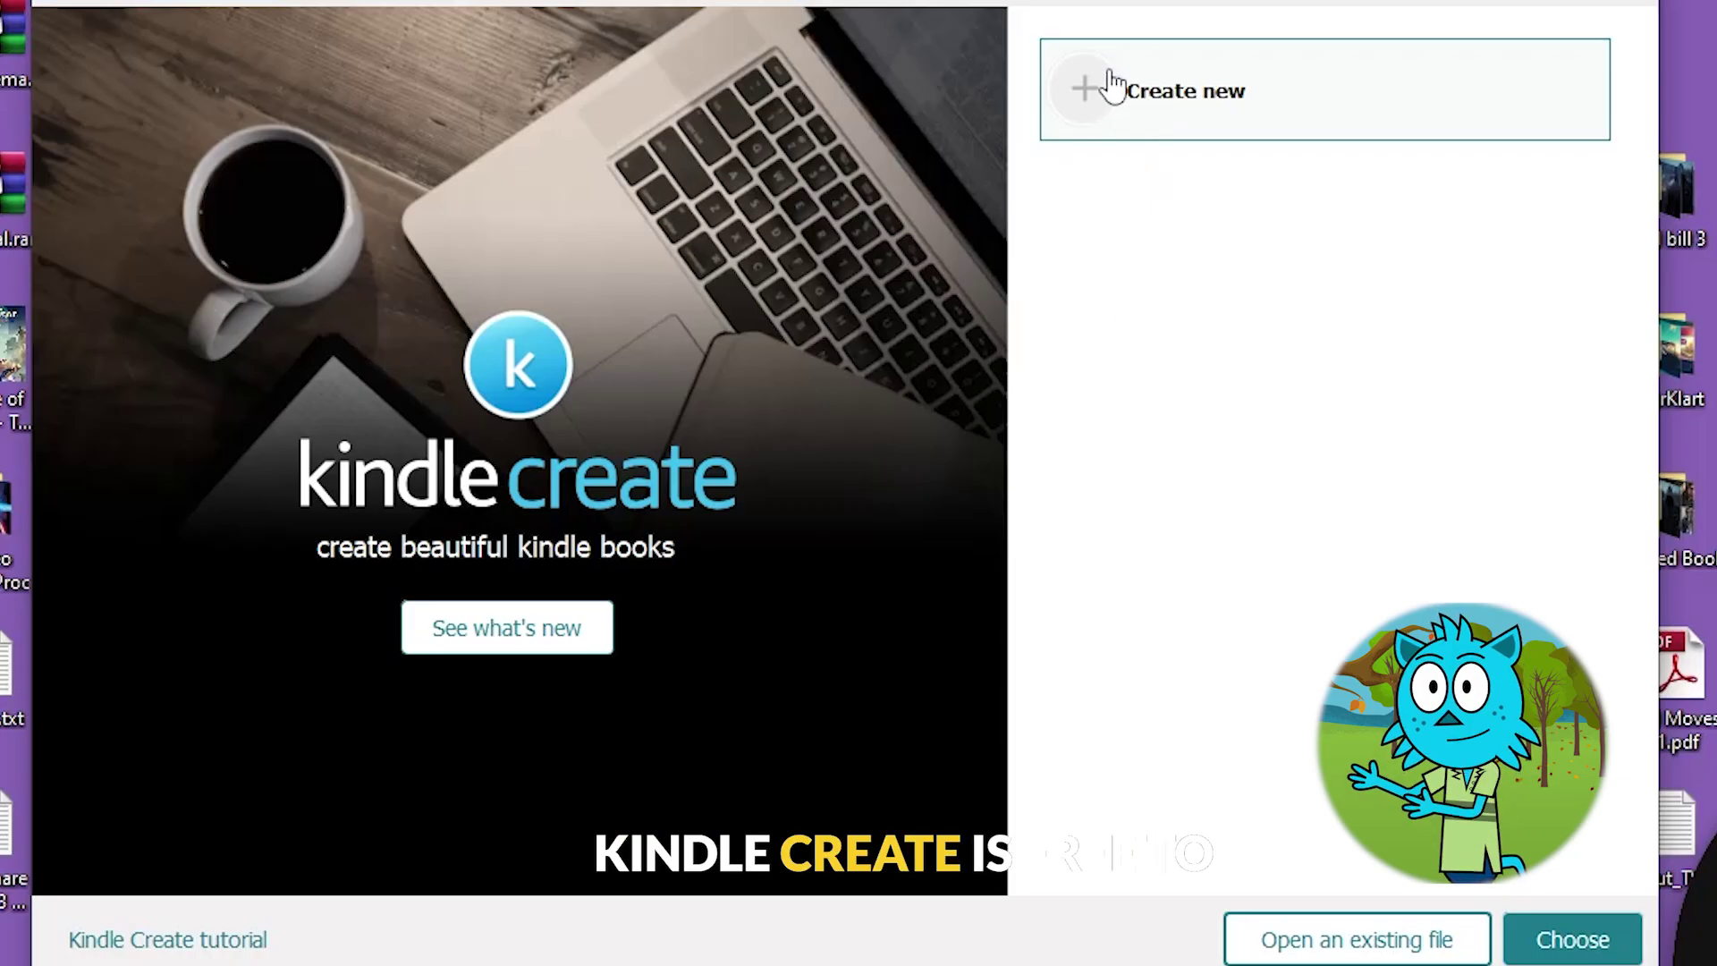
- Create a new Comics-format Kindle Create project and import the Moses book PDF
double_click(1171, 112)
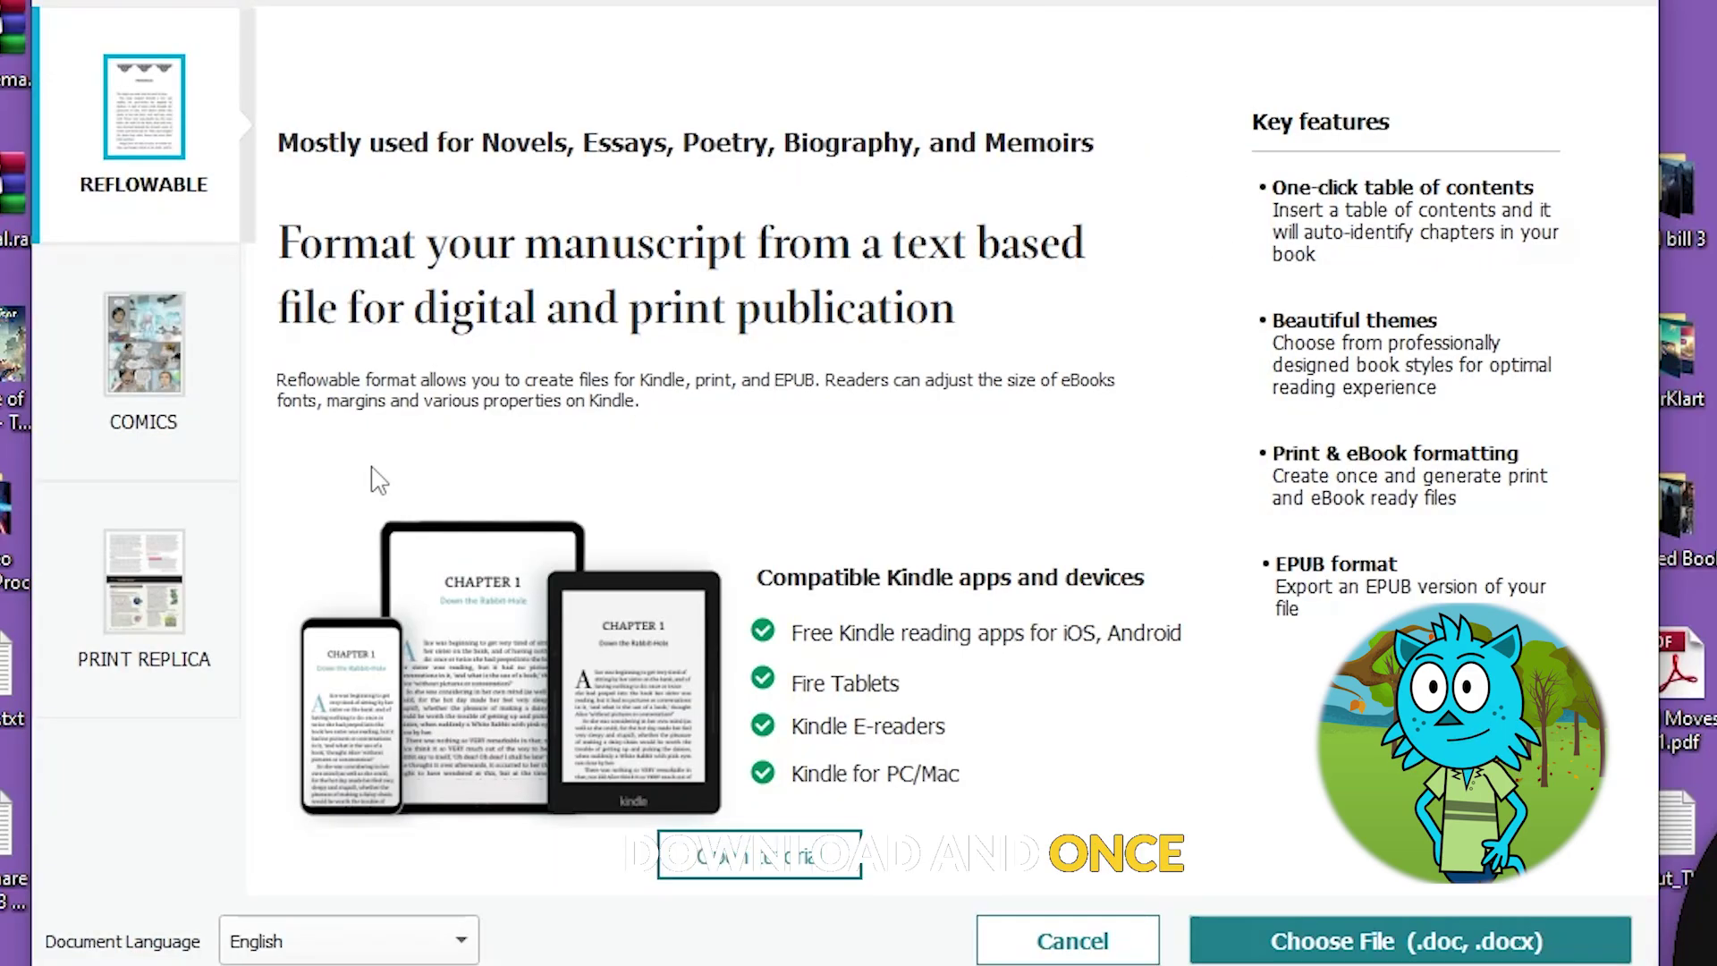
left_click(129, 345)
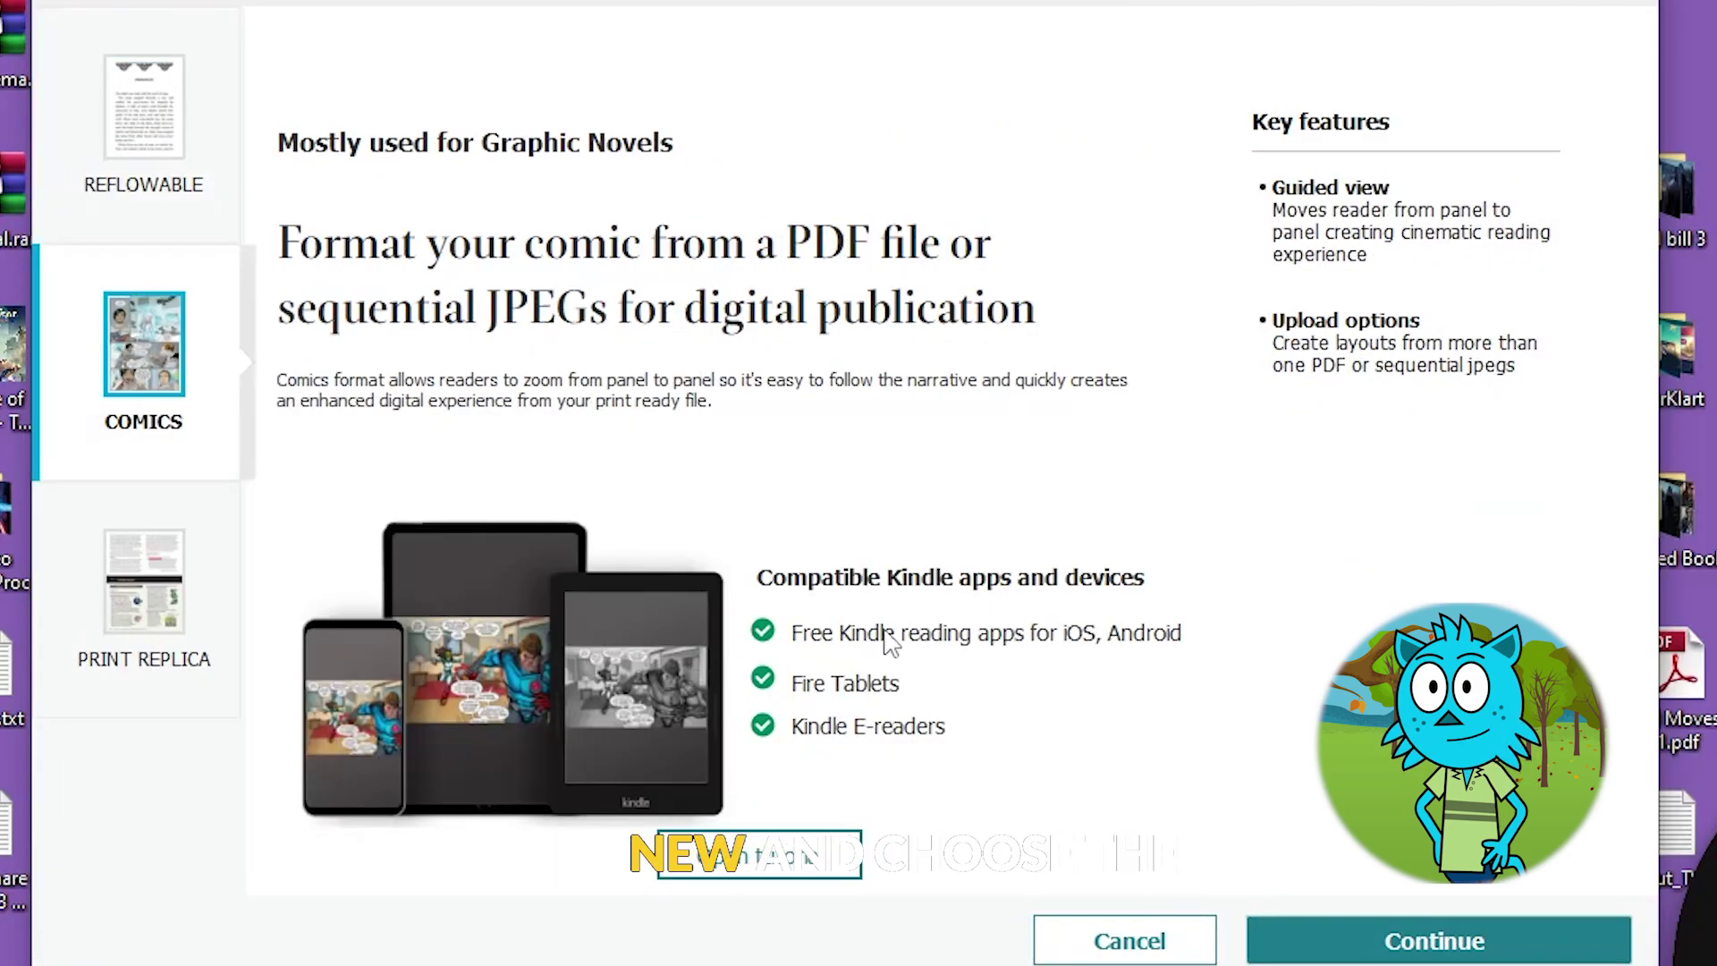
left_click(1426, 948)
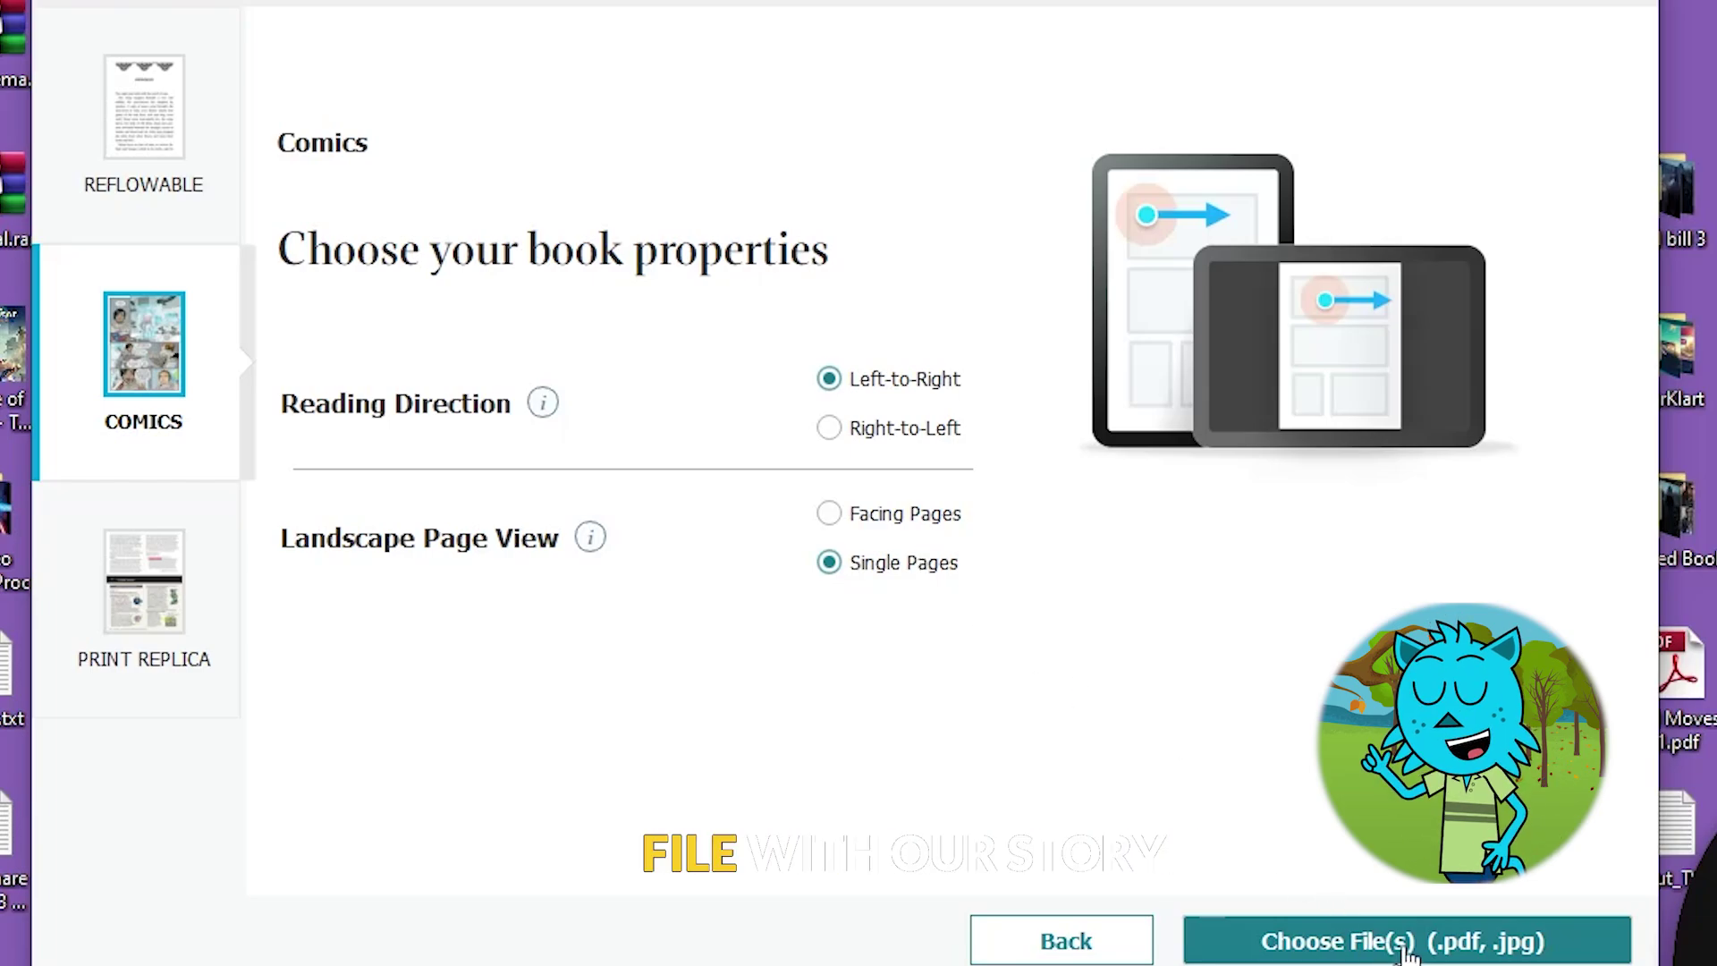
left_click(1404, 948)
left_click(572, 847)
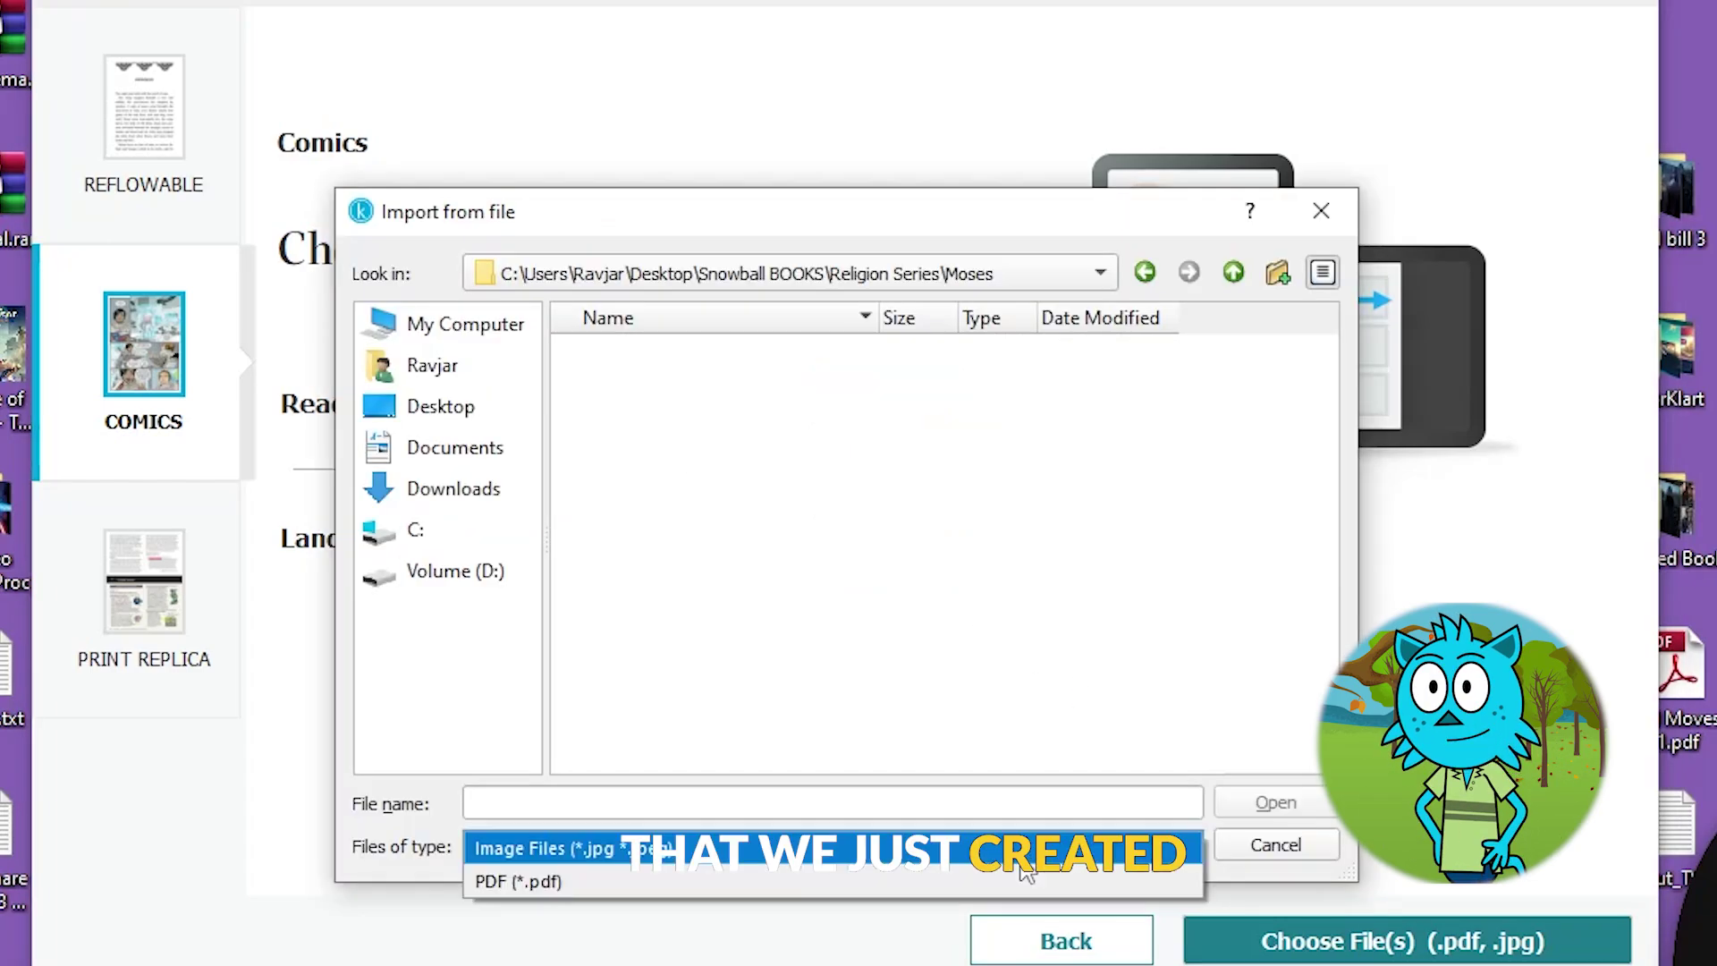
left_click(519, 877)
double_click(677, 347)
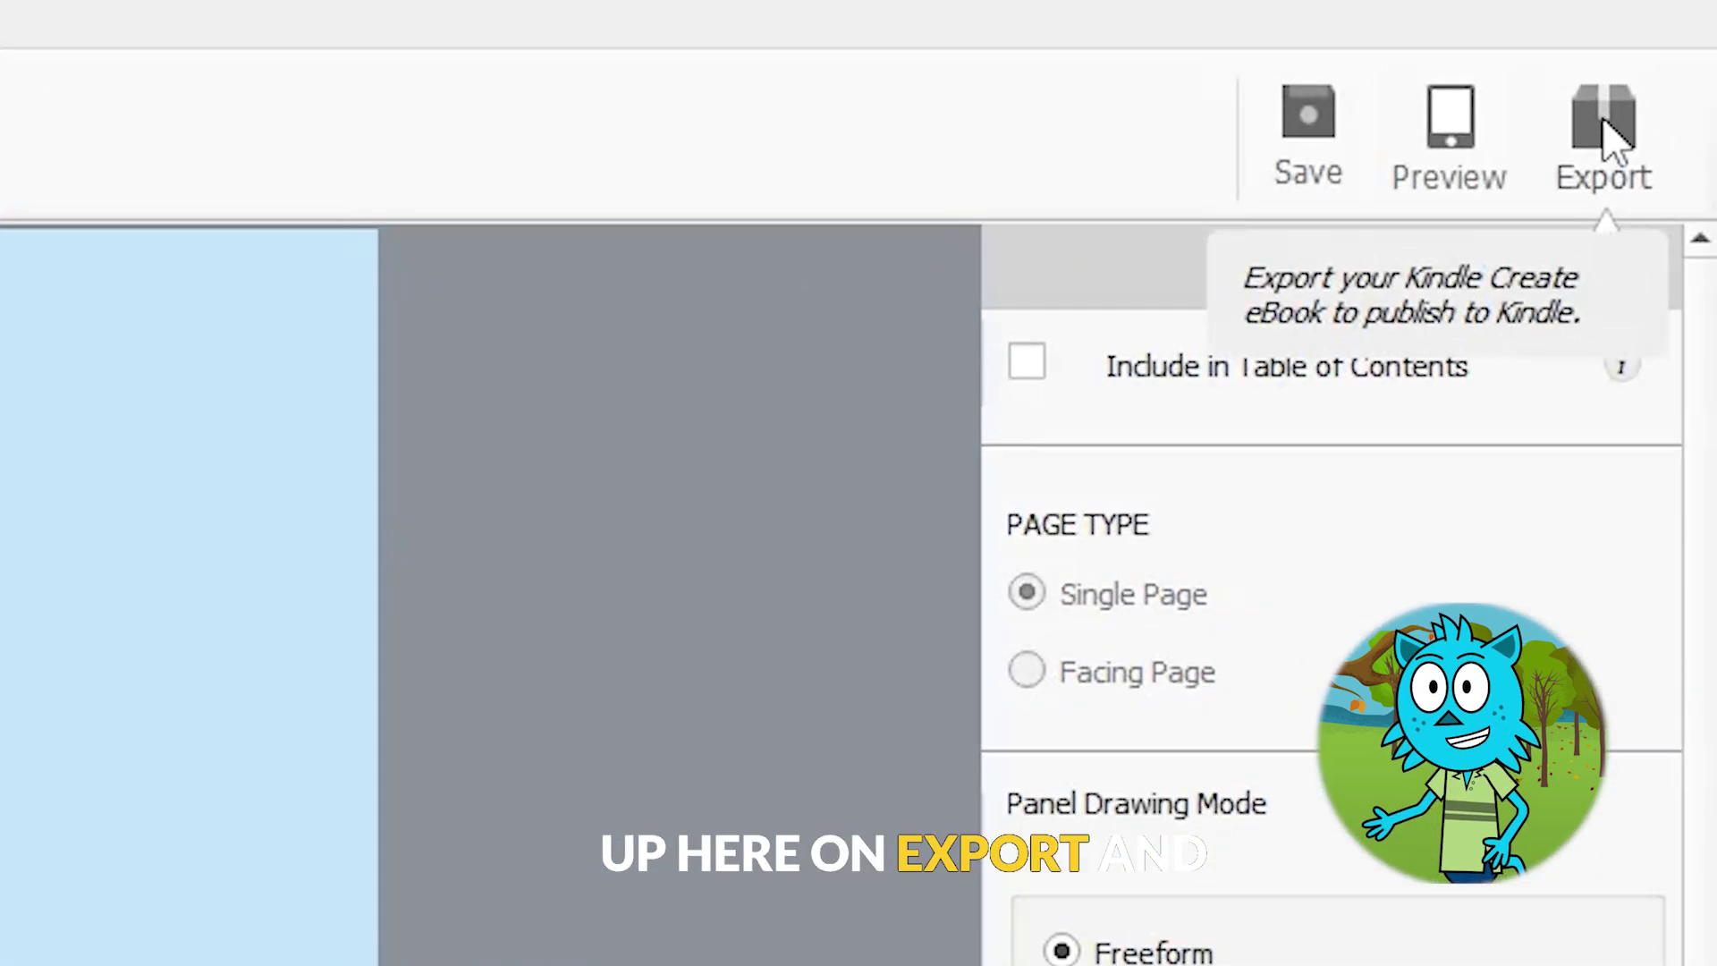
- Export the converted 25-page Moses picture book from Kindle Create
left_click(1605, 125)
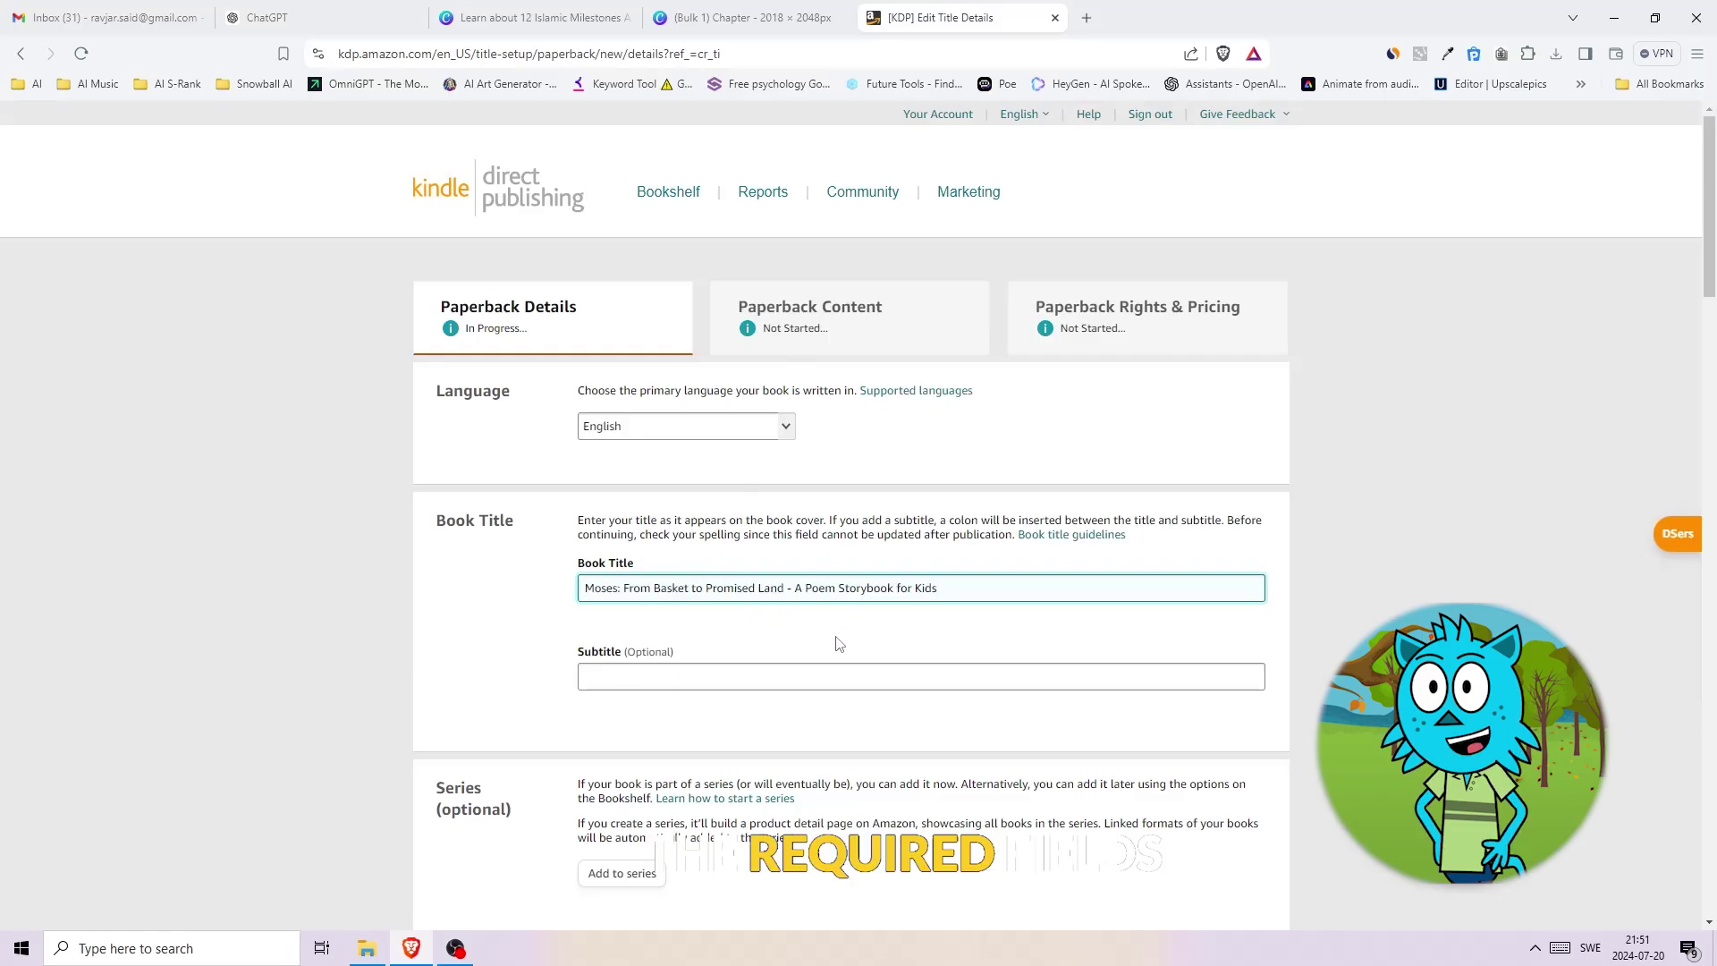
- Cut 'A Poem Storybook for Kids' from the Book Title, ready for the Subtitle field
left_click_drag(936, 587, 796, 587)
key("ctrl+x")
left_click(820, 670)
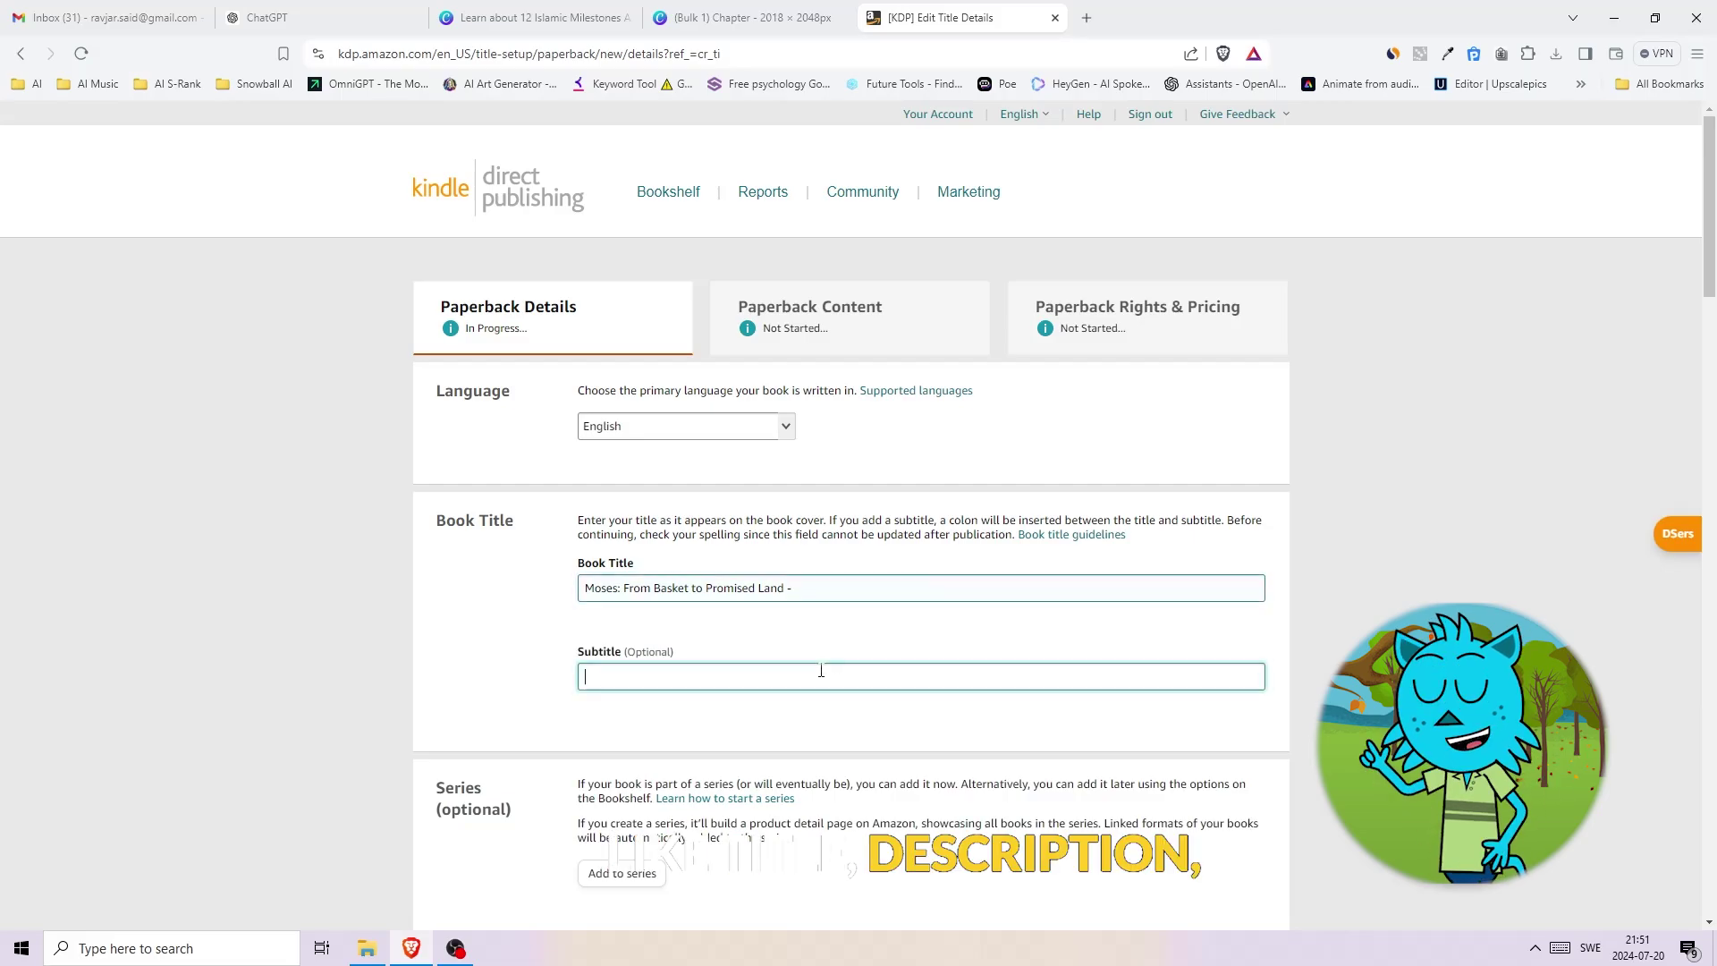